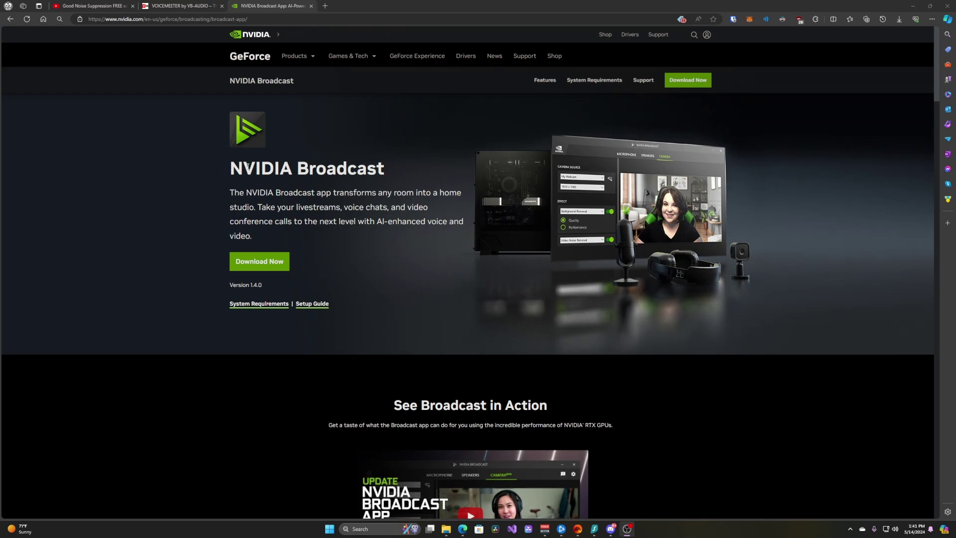
Switch to the voicemeeter.com tab, scroll to the Standard/Banana/Potato downloads, then bring up the Banana mixer
mouse_move(247, 170)
mouse_down()
mouse_move(447, 221)
mouse_move(296, 207)
mouse_move(231, 169)
mouse_up()
click(233, 178)
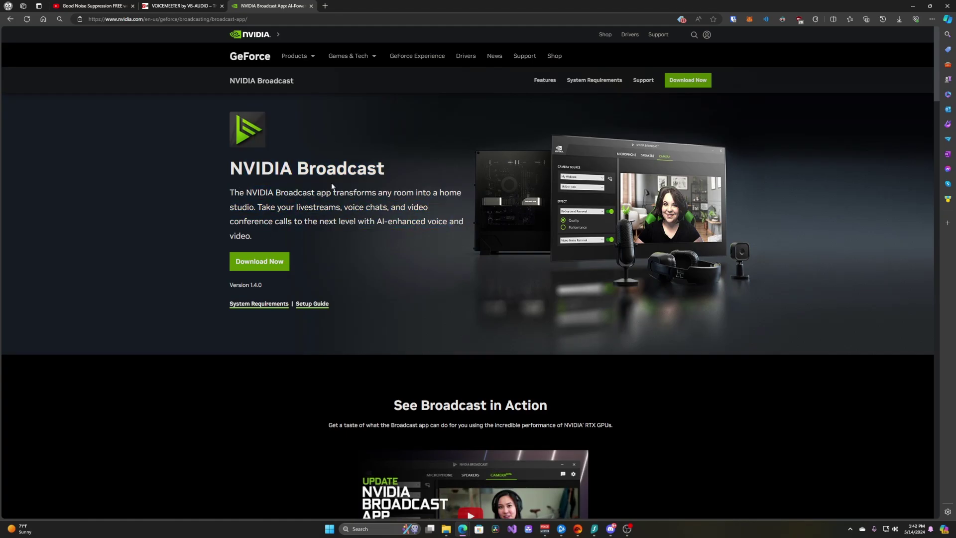
click(185, 6)
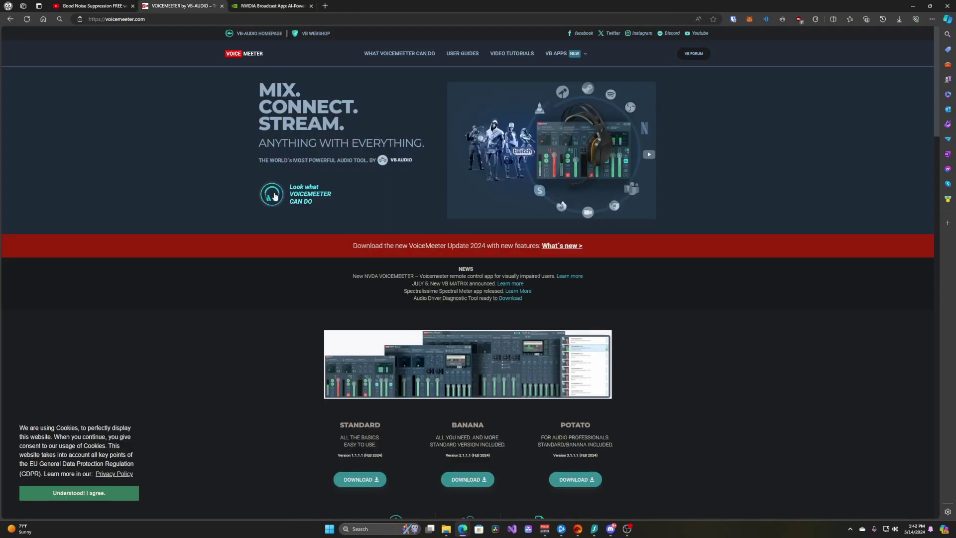
scroll(481, 394, down, 1)
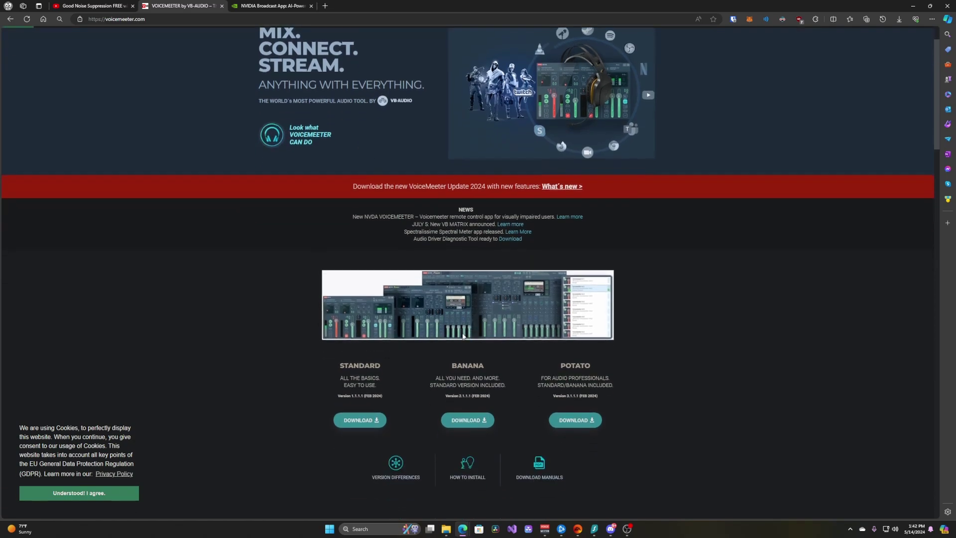
scroll(469, 368, down, 1)
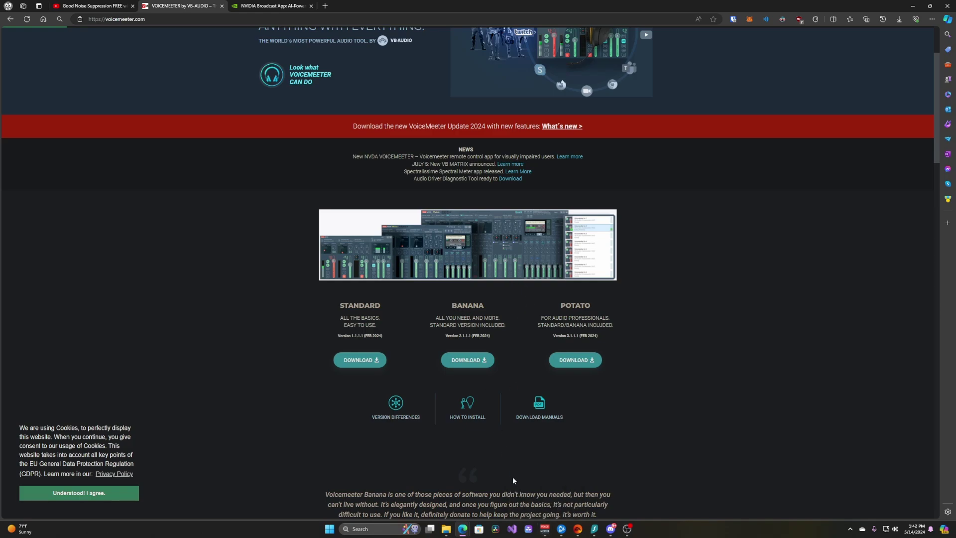
mouse_move(544, 528)
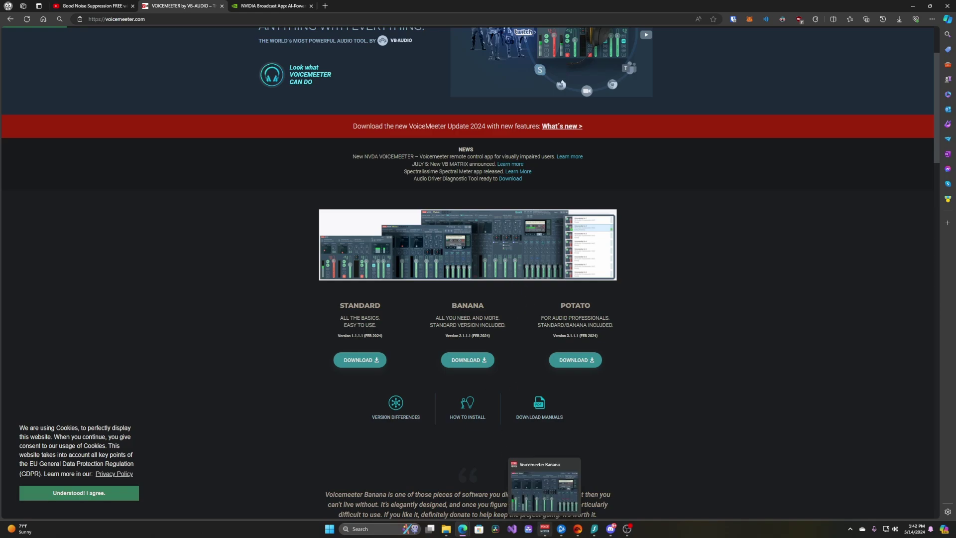
click(544, 488)
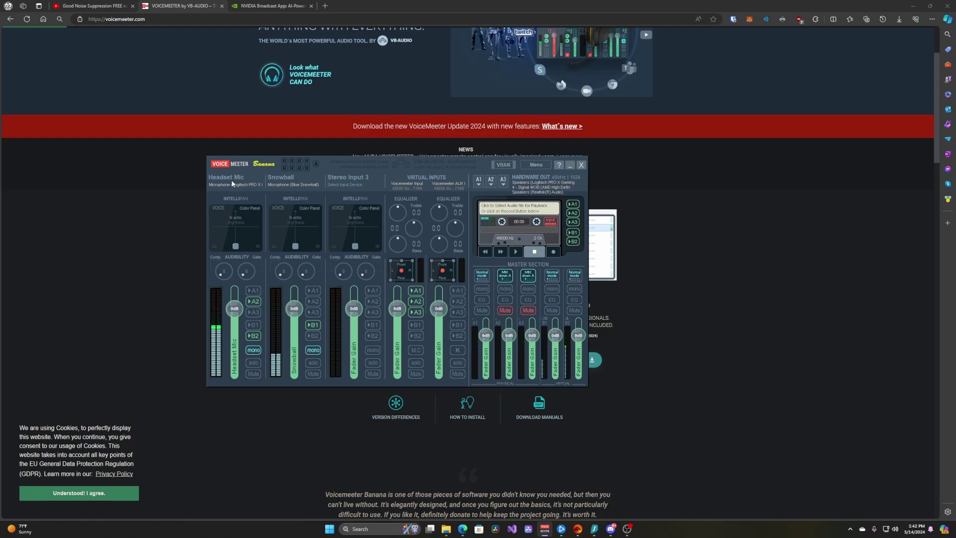
Toggle the Headset Mic strip's B2 bus routing in the Banana mixer
click(252, 337)
click(368, 530)
Open Windows Sound settings and review the output and input device lists
text(steam)
click(402, 299)
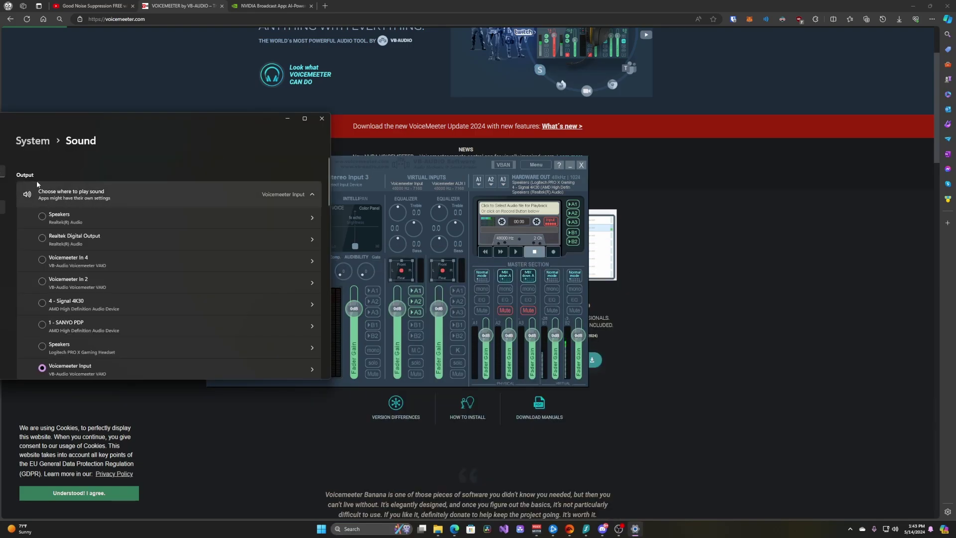
scroll(106, 228, down, 2)
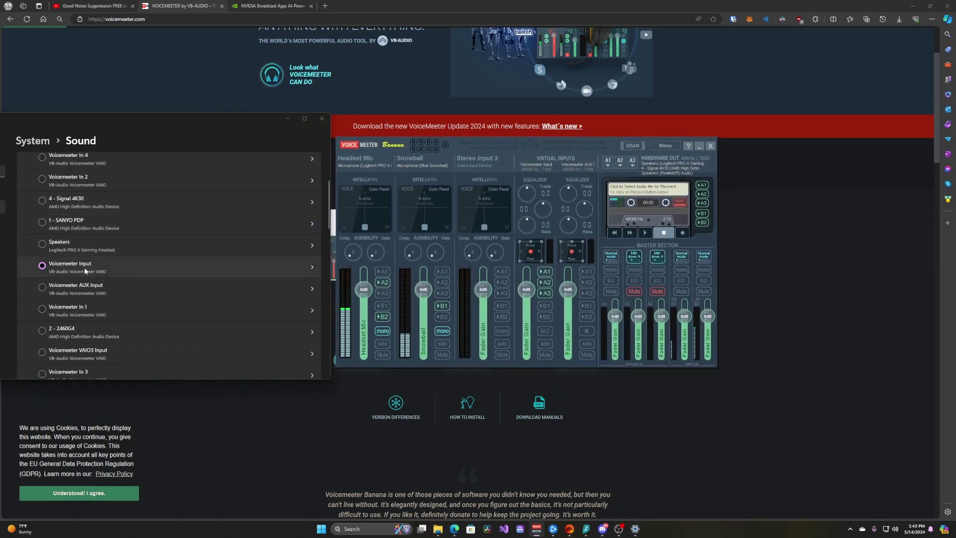
scroll(80, 249, up, 2)
scroll(68, 322, down, 1)
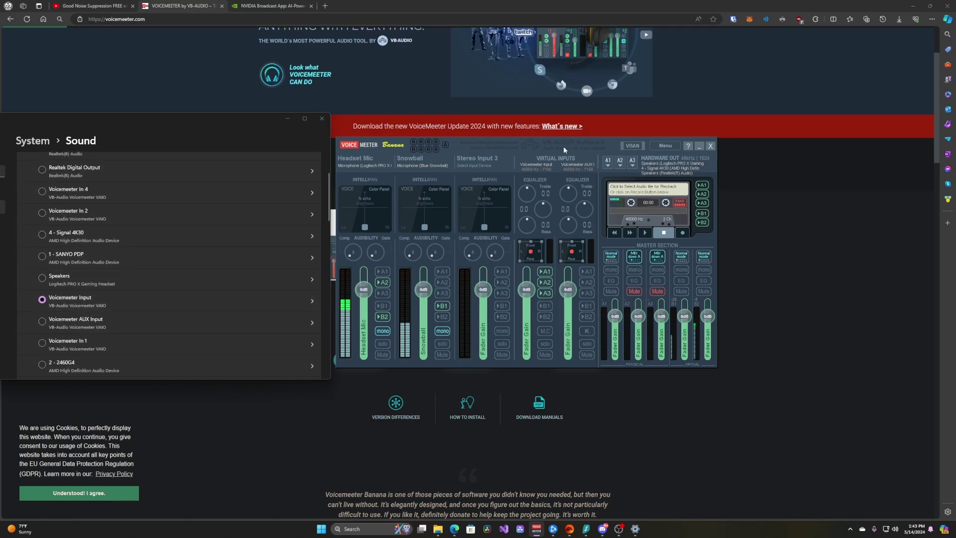
Route Voicemeeter Input to A1 and Headset Mic to B2, with Voicemeeter Out B2 as input
click(545, 272)
scroll(160, 285, down, 5)
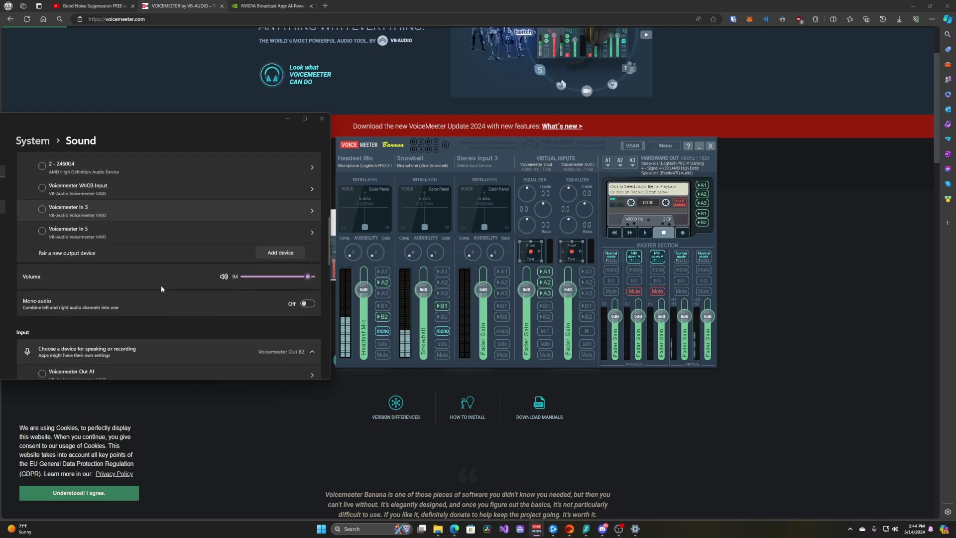
scroll(160, 288, down, 4)
scroll(28, 196, up, 1)
scroll(37, 190, down, 1)
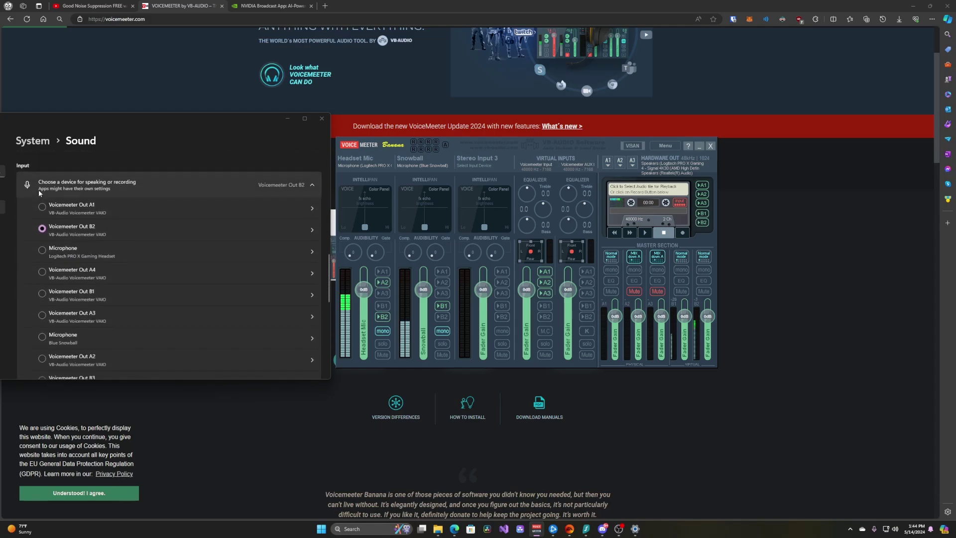
scroll(37, 190, down, 1)
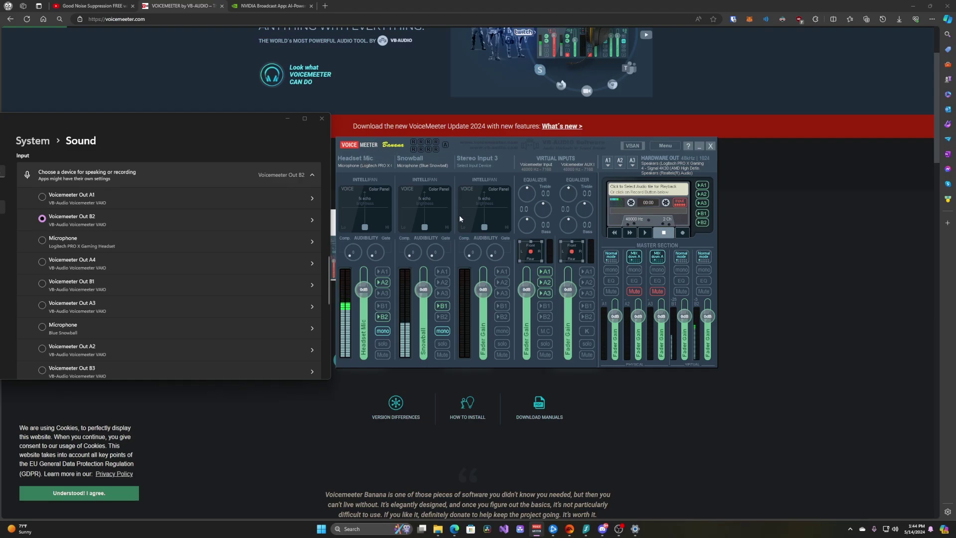
click(383, 317)
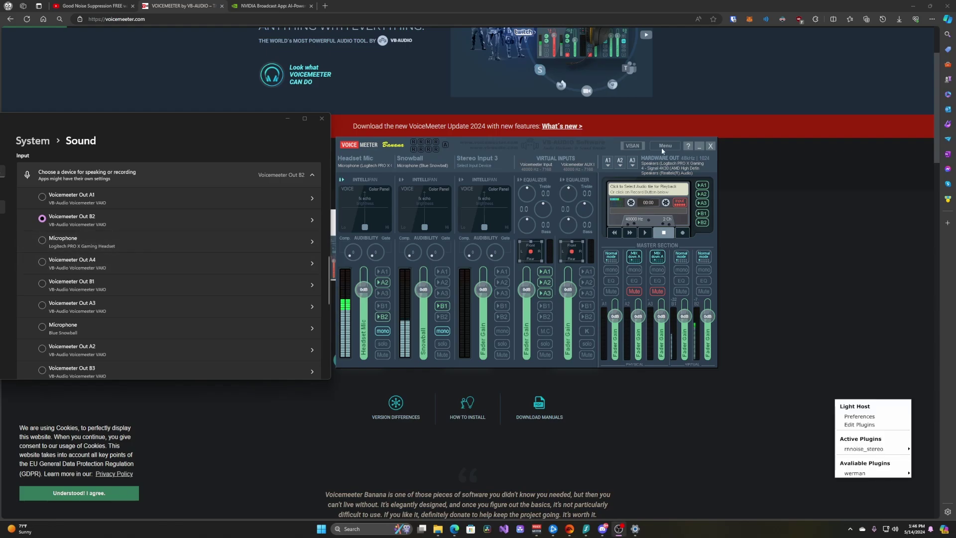
Open System Settings from the Voicemeeter menu and turn on the in1 Left and Right patch inserts
click(671, 145)
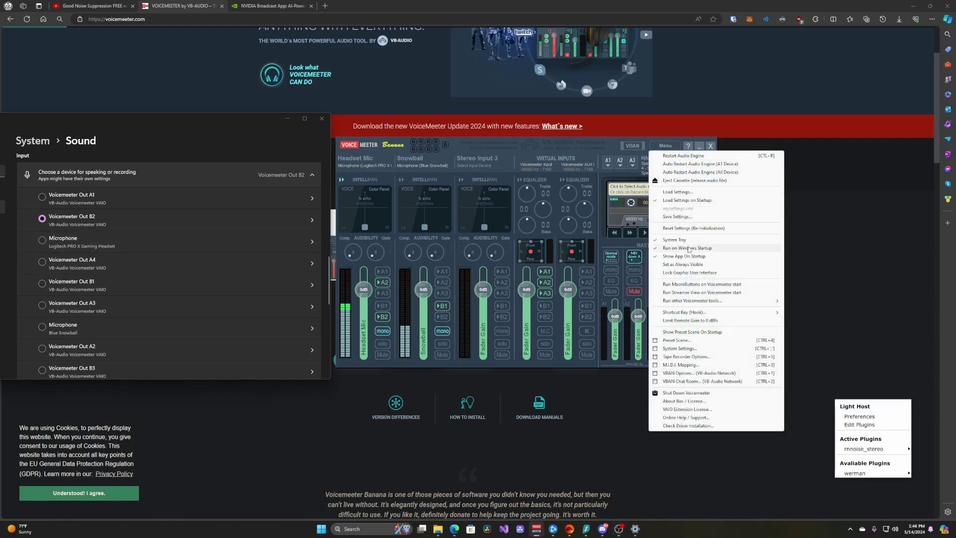
click(682, 349)
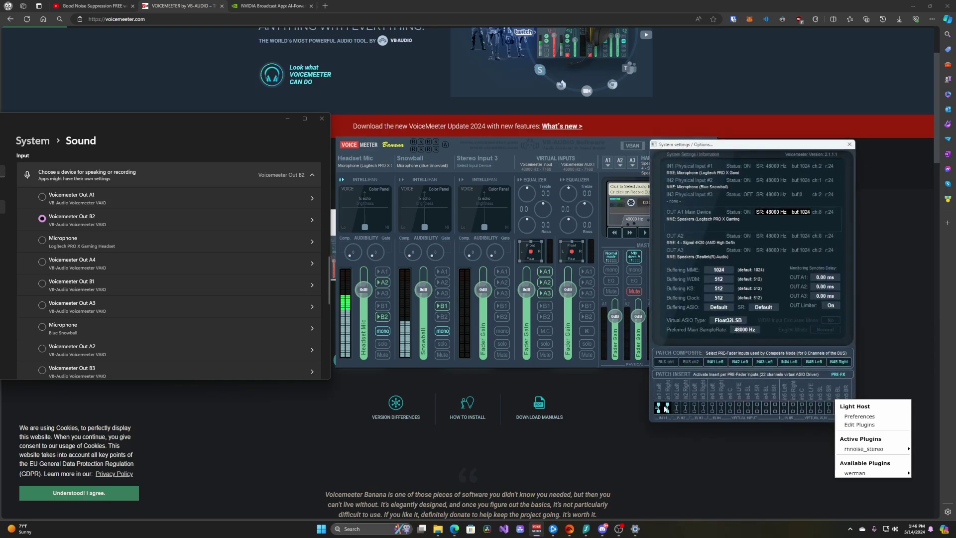
click(847, 399)
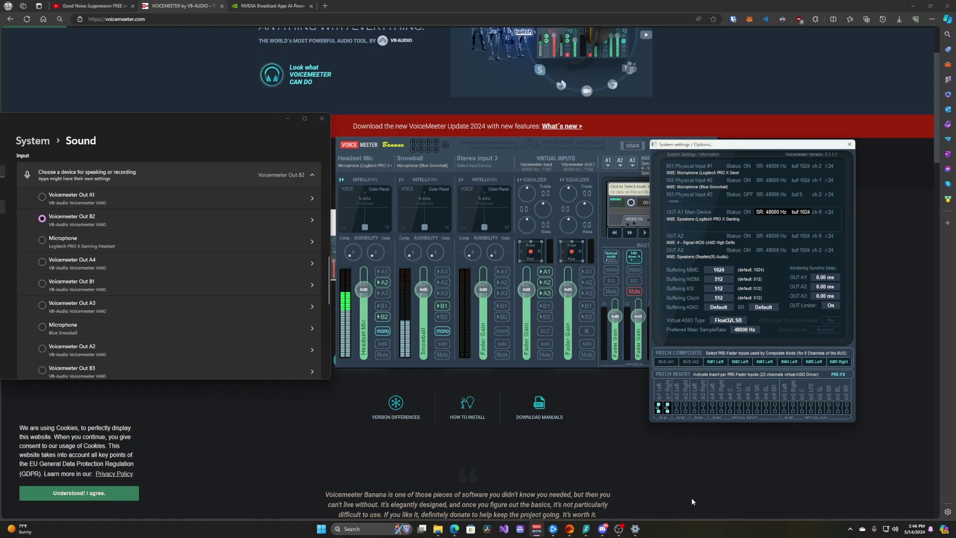
click(710, 535)
click(667, 412)
click(658, 411)
click(669, 411)
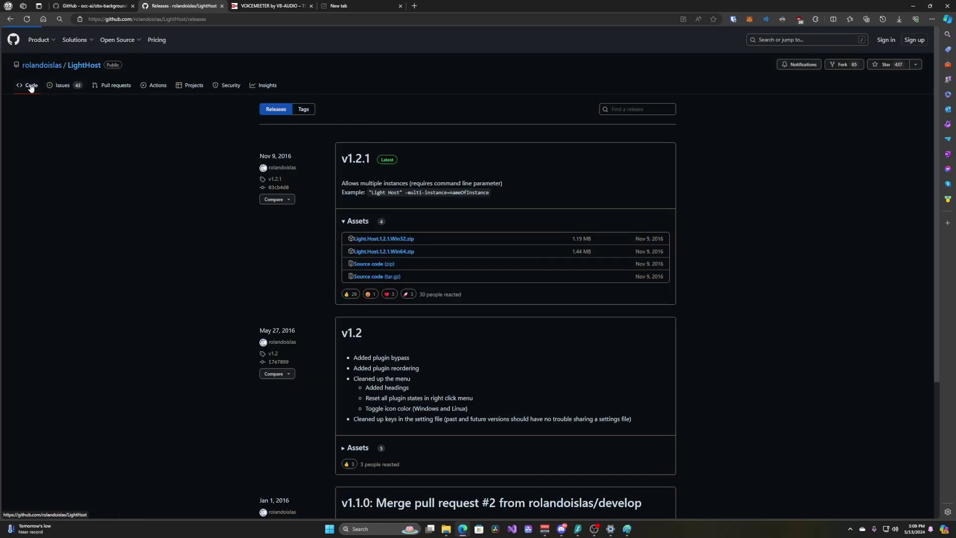
Go to the LightHost v1.2.1 release and download Light.Host.1.2.1.Win64.zip
click(31, 88)
drag(186, 20, 160, 20)
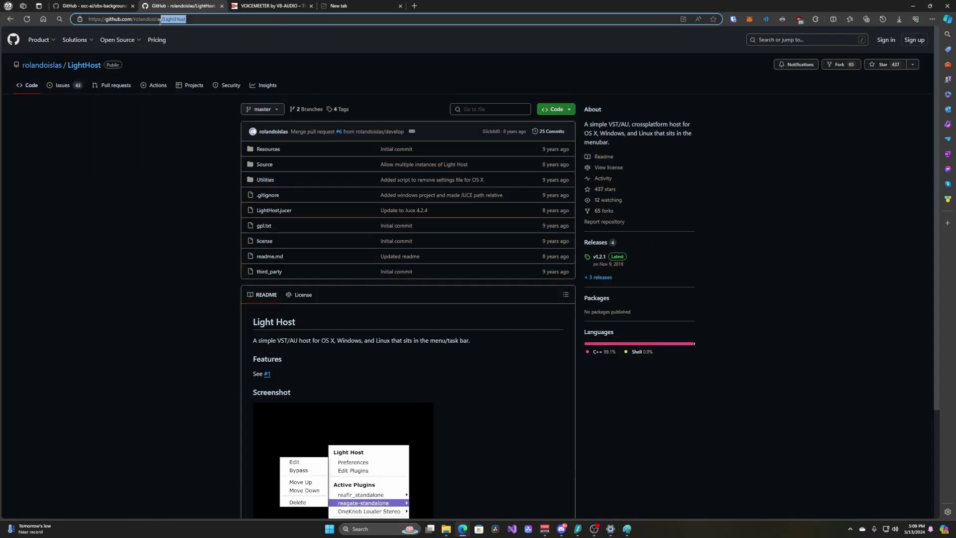
click(196, 21)
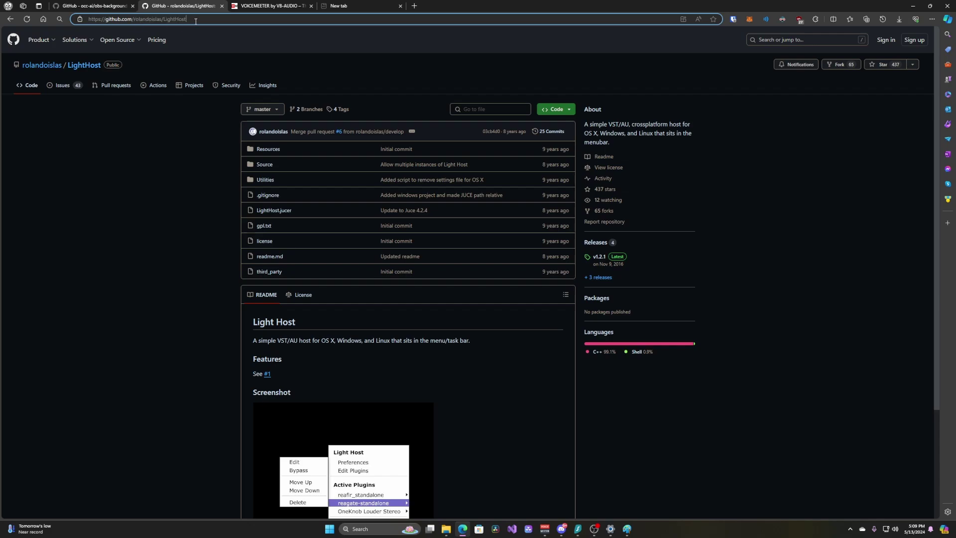
click(601, 256)
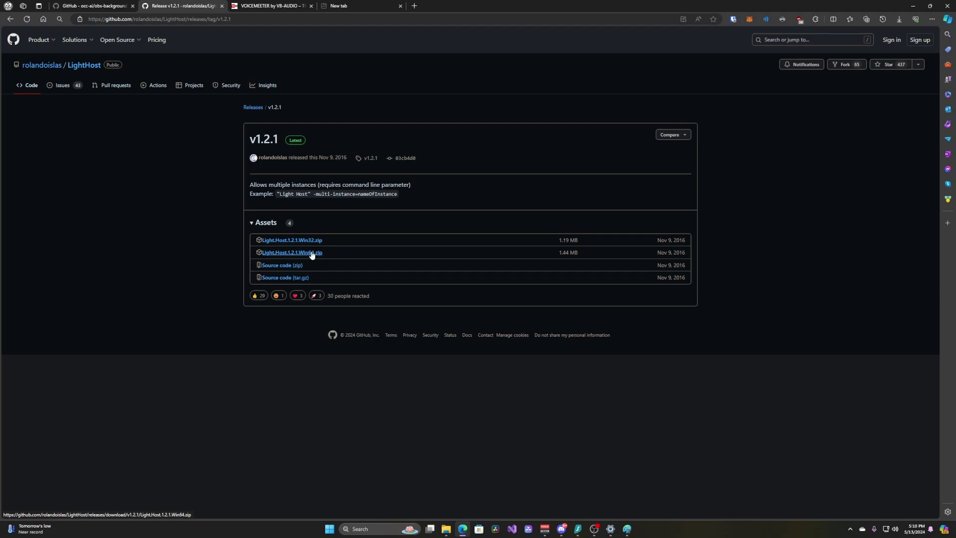
click(312, 252)
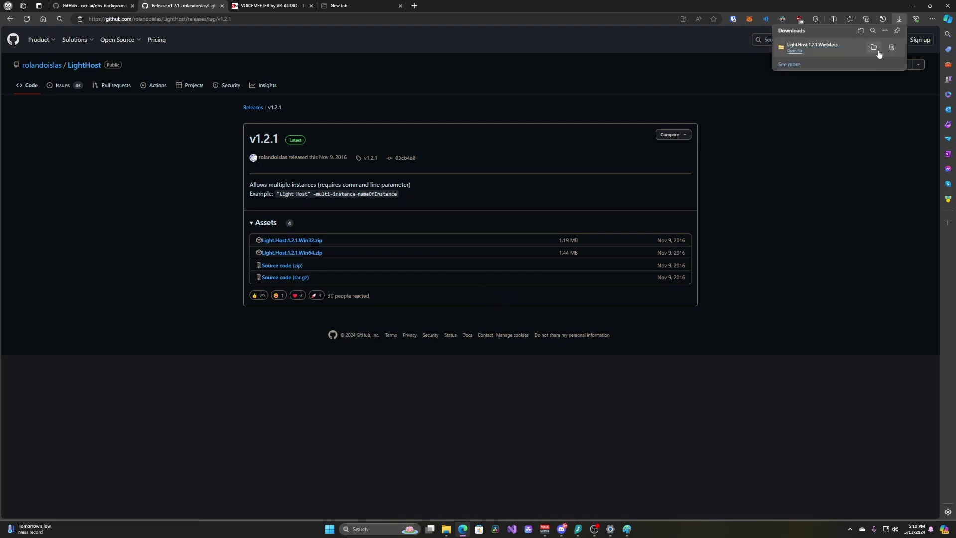
Extract the LightHost 1.2.1 Win64 zip in Downloads and open the extracted Light Host folder
click(875, 48)
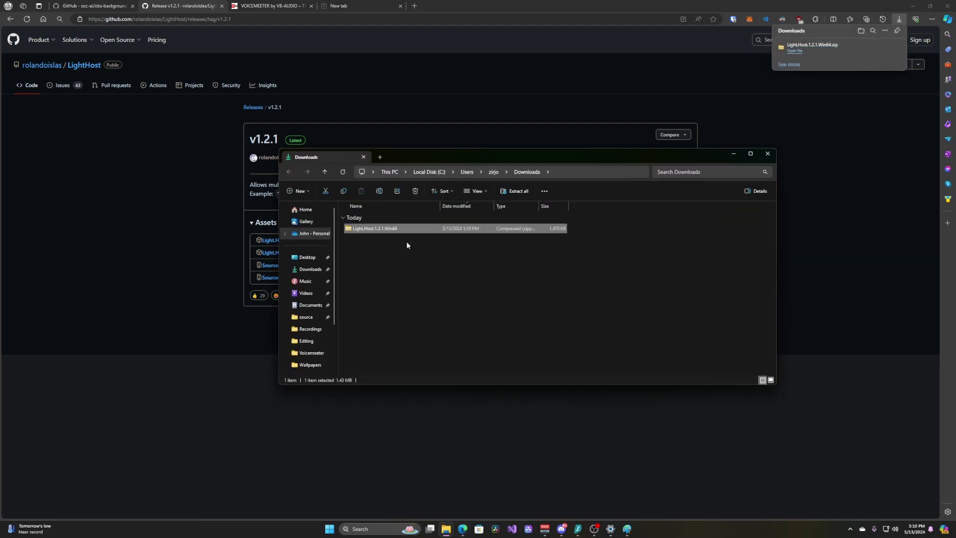
right_click(414, 231)
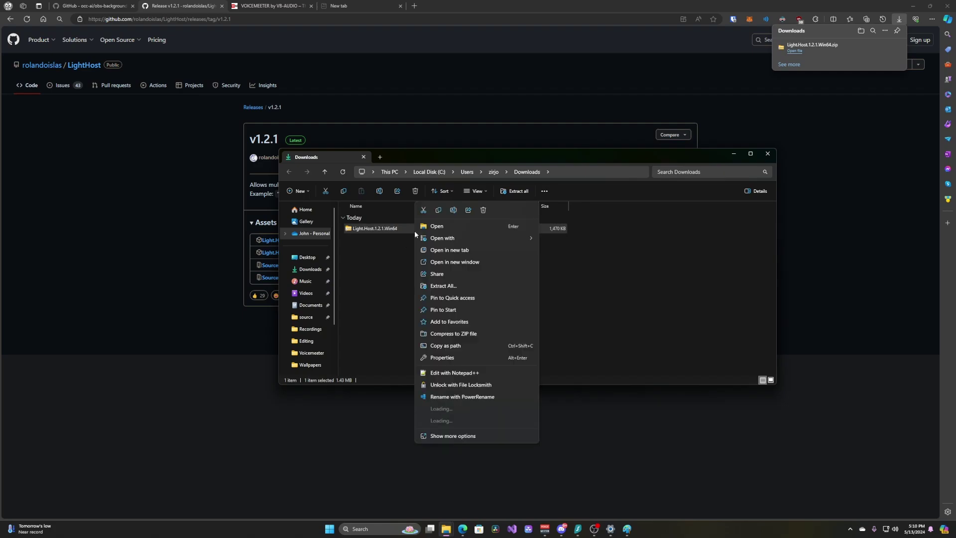
click(467, 286)
click(545, 336)
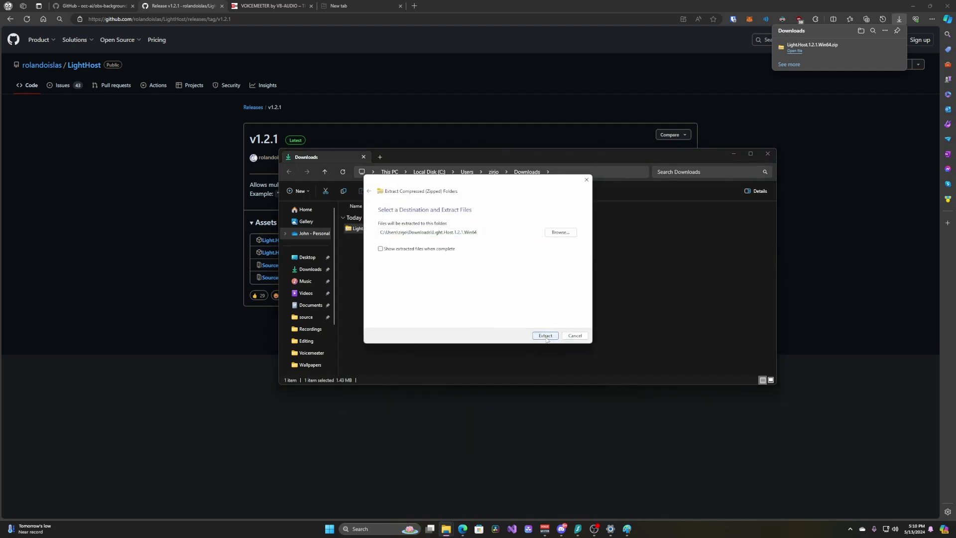
double_click(400, 240)
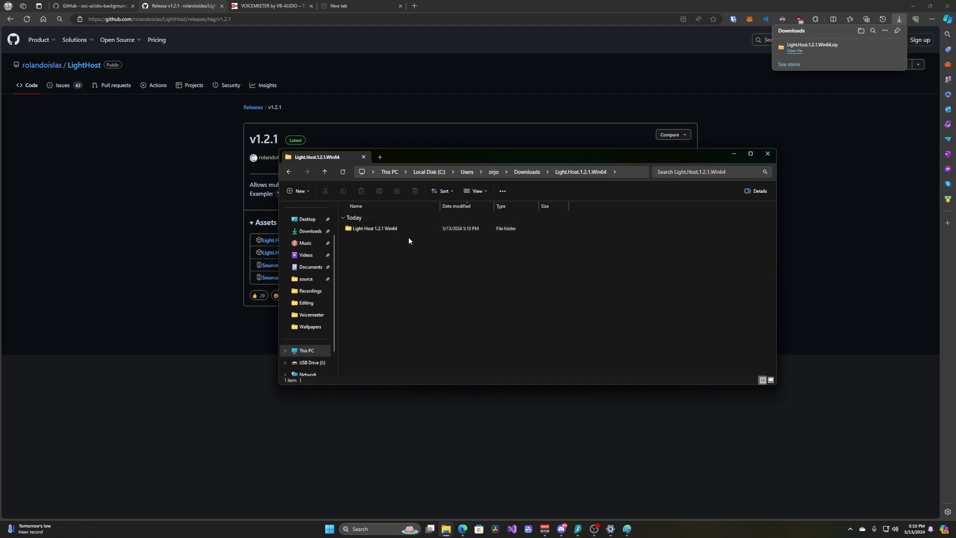
double_click(404, 229)
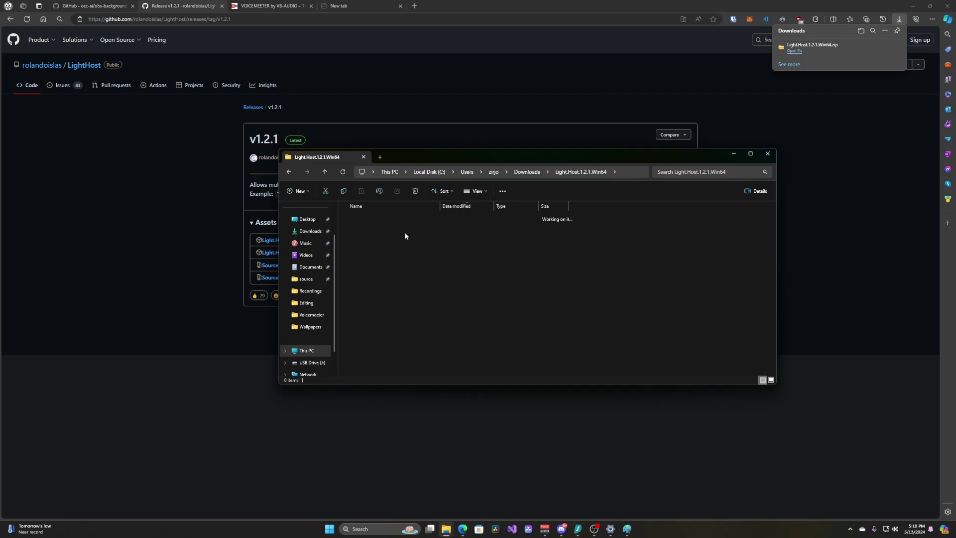
click(407, 253)
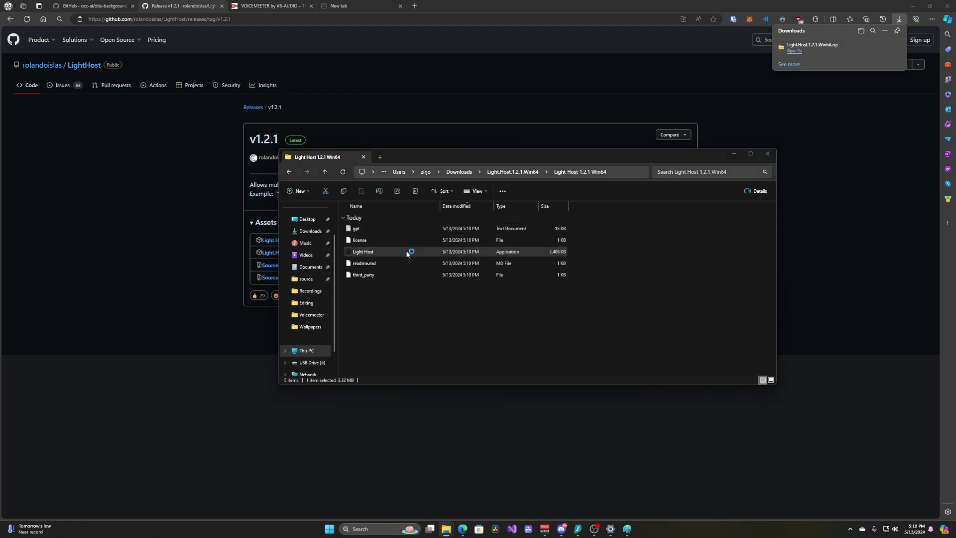
In the Program Files Light Host 1.2.1 Win64 folder, open Plugins and select win-rnnoise
key(alt+Tab)
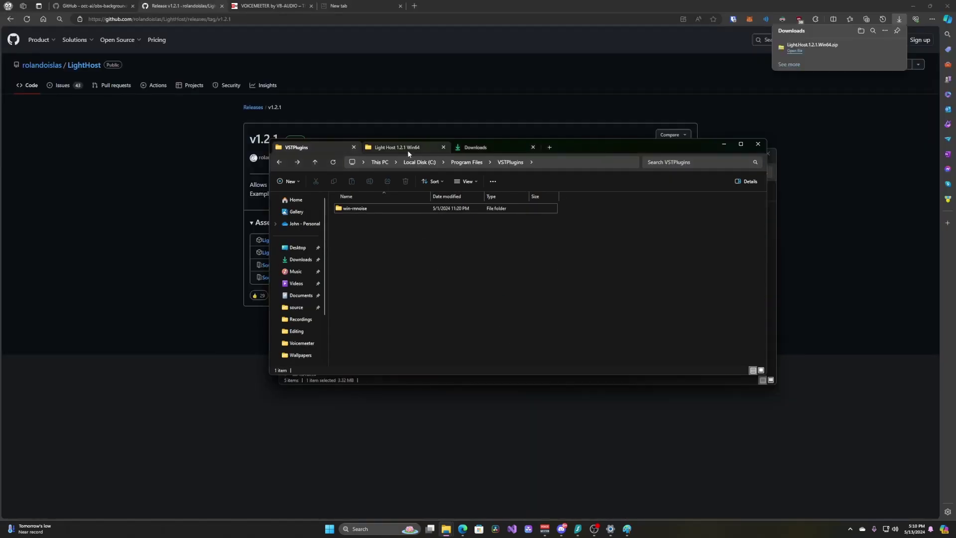
click(408, 150)
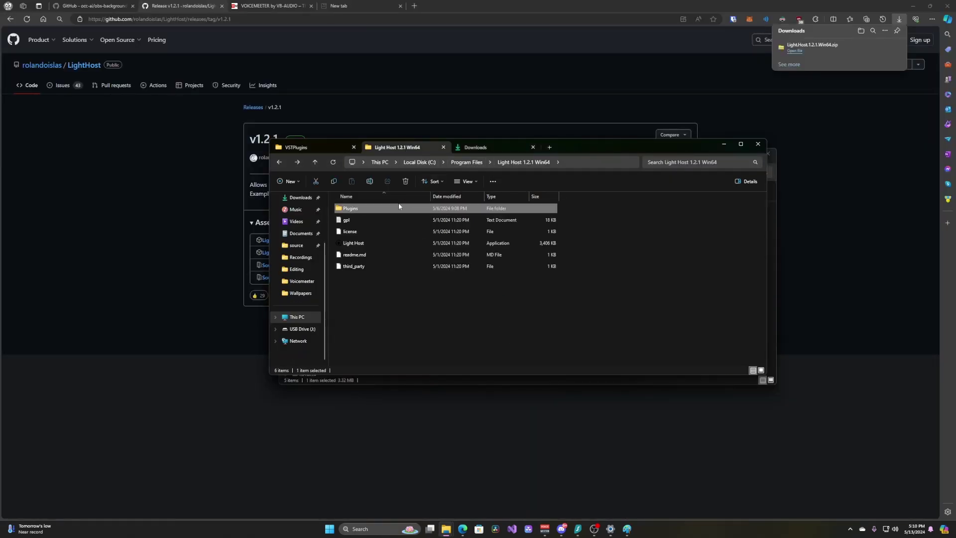
click(425, 322)
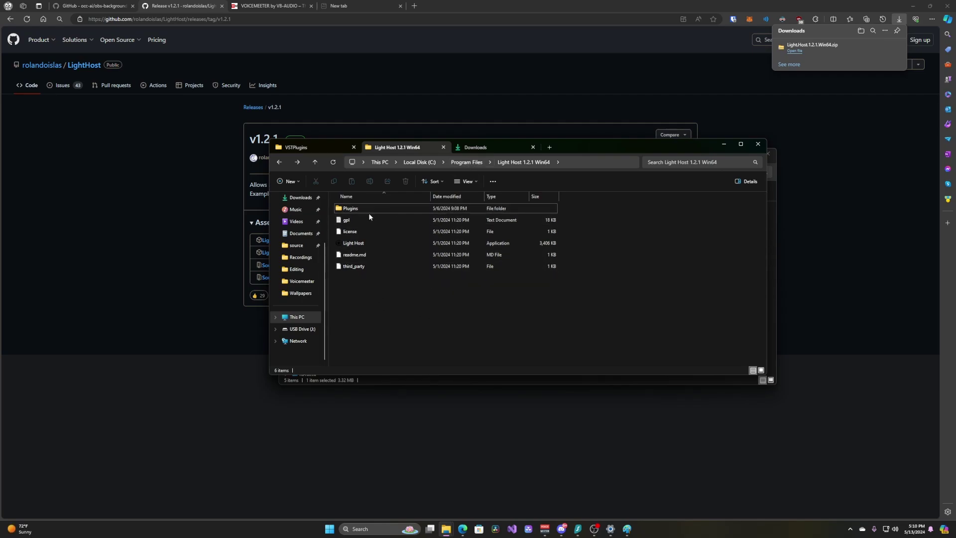
click(351, 211)
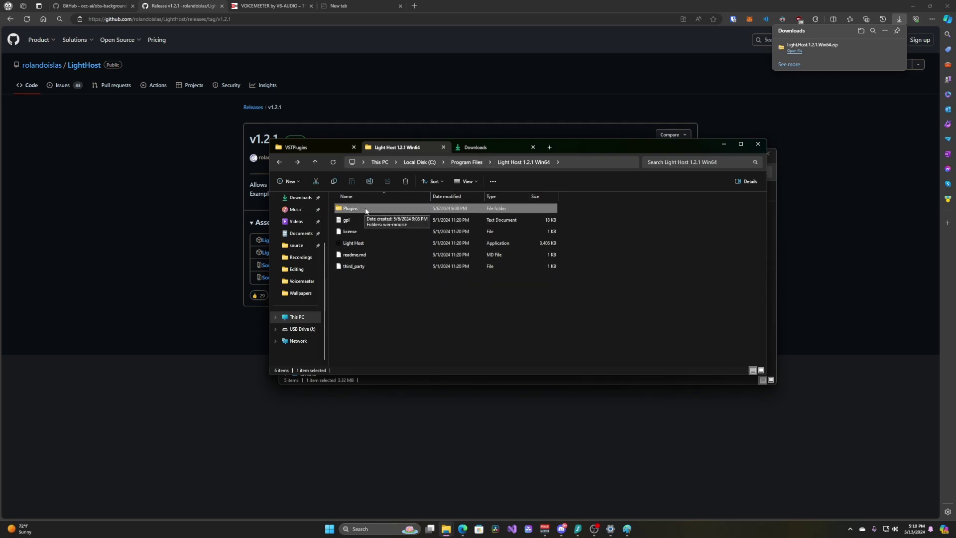
double_click(366, 211)
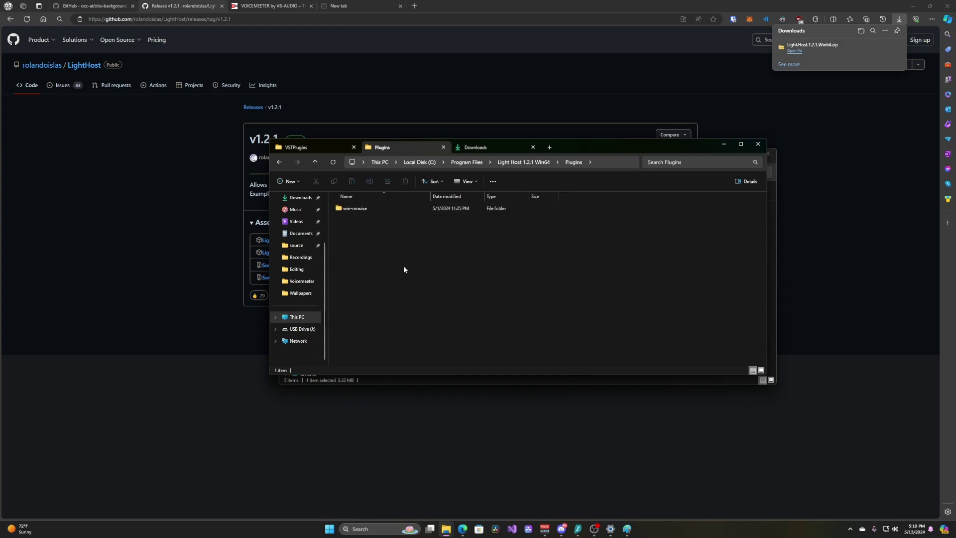
drag(420, 284, 368, 211)
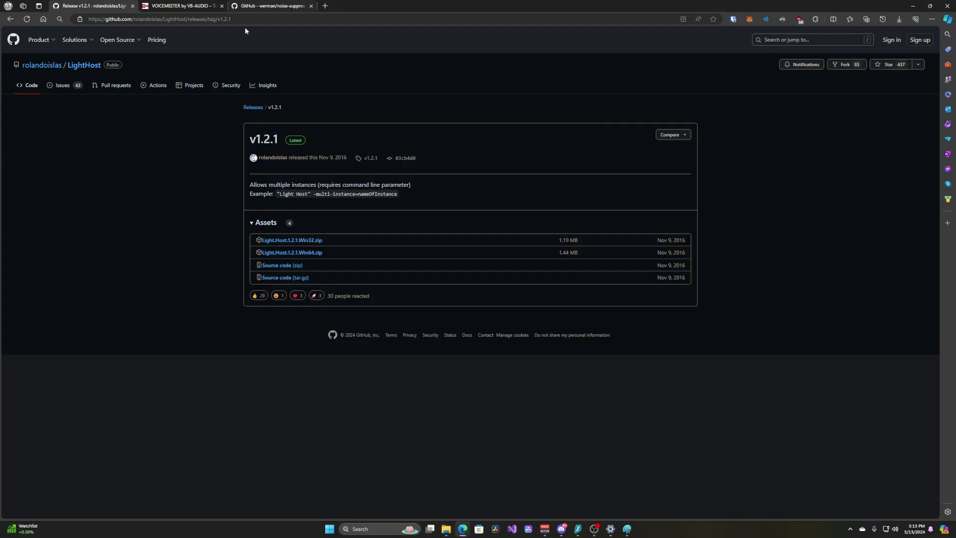
Download win-rnnoise.zip from the noise-suppression-for-voice v1.03 release
click(274, 5)
click(246, 18)
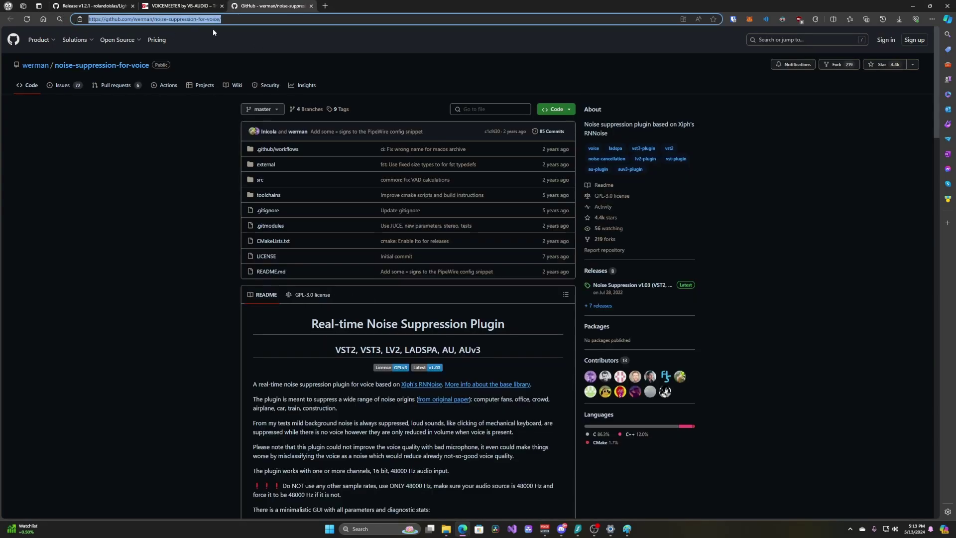
click(153, 20)
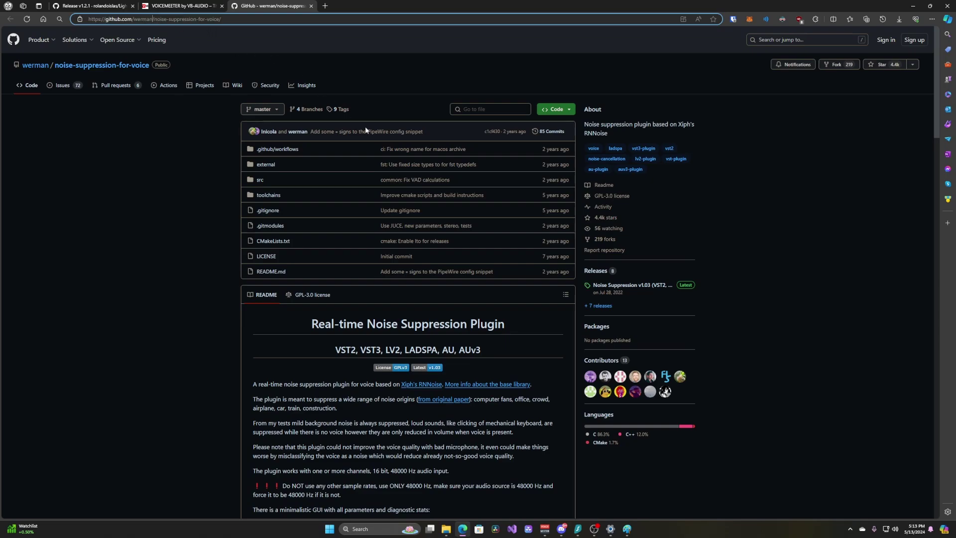
click(626, 285)
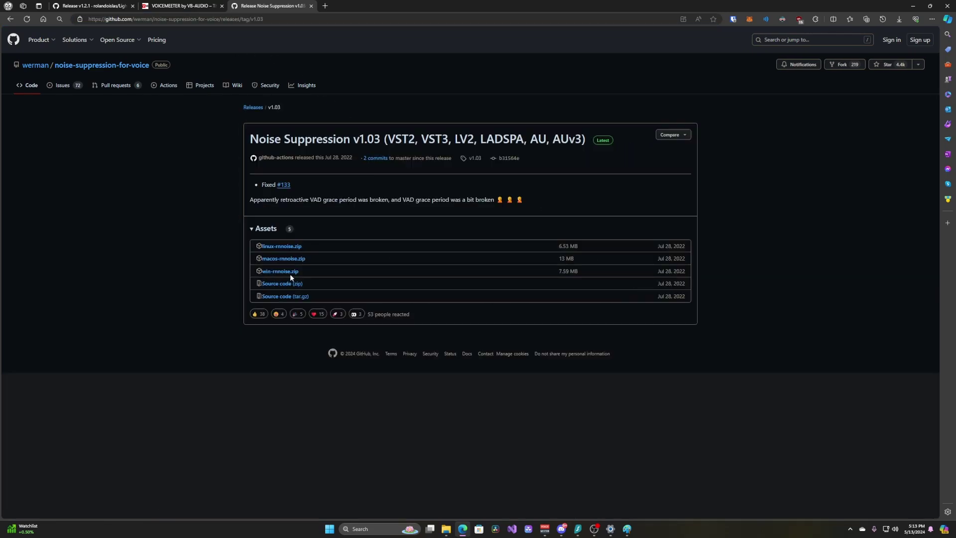
click(283, 272)
Open the downloaded win-rnnoise.zip and arrange its window beside the Plugins folder window
click(873, 47)
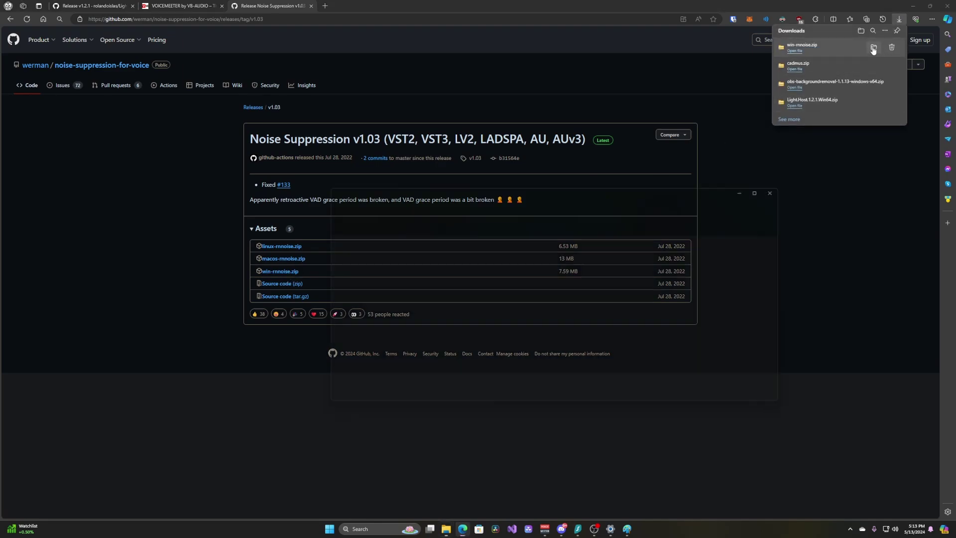
double_click(419, 258)
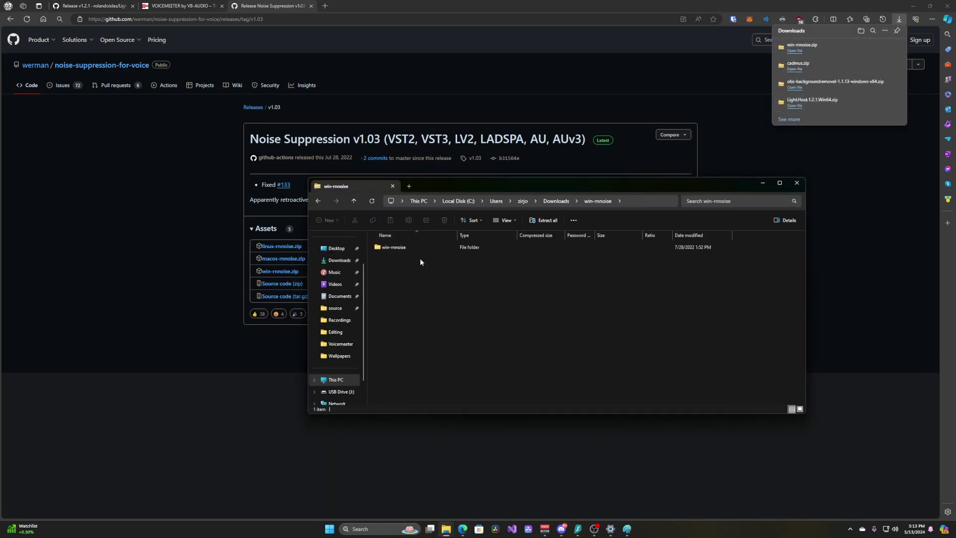
click(419, 248)
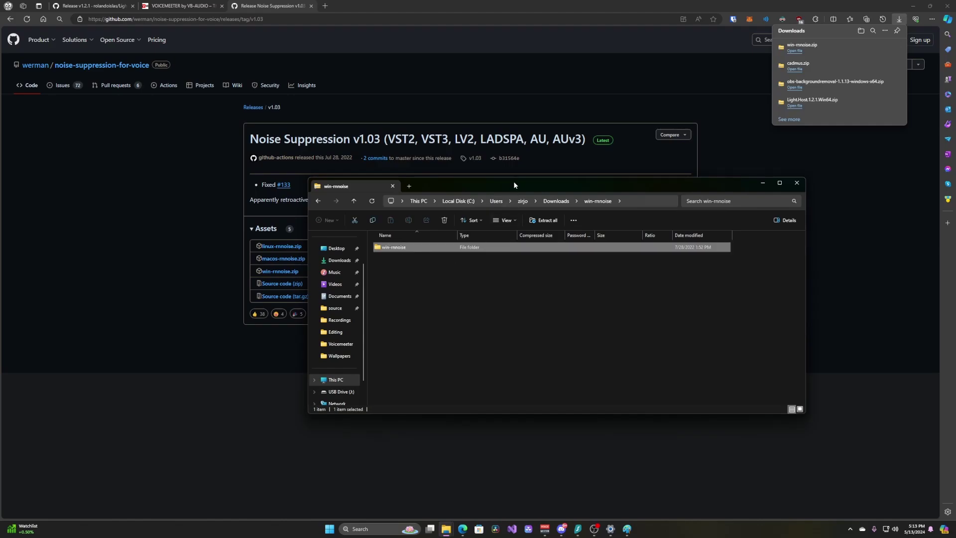
drag(514, 185, 536, 194)
mouse_move(446, 529)
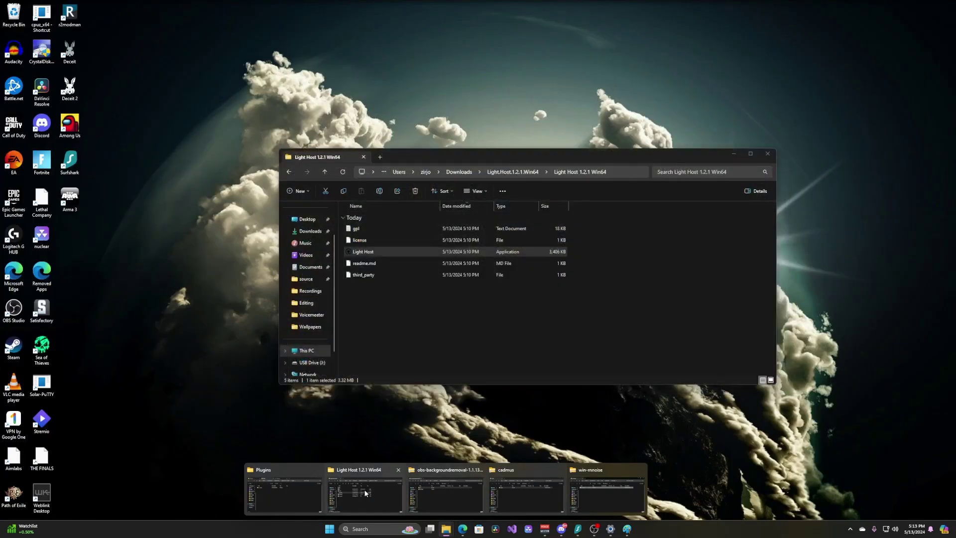
click(314, 492)
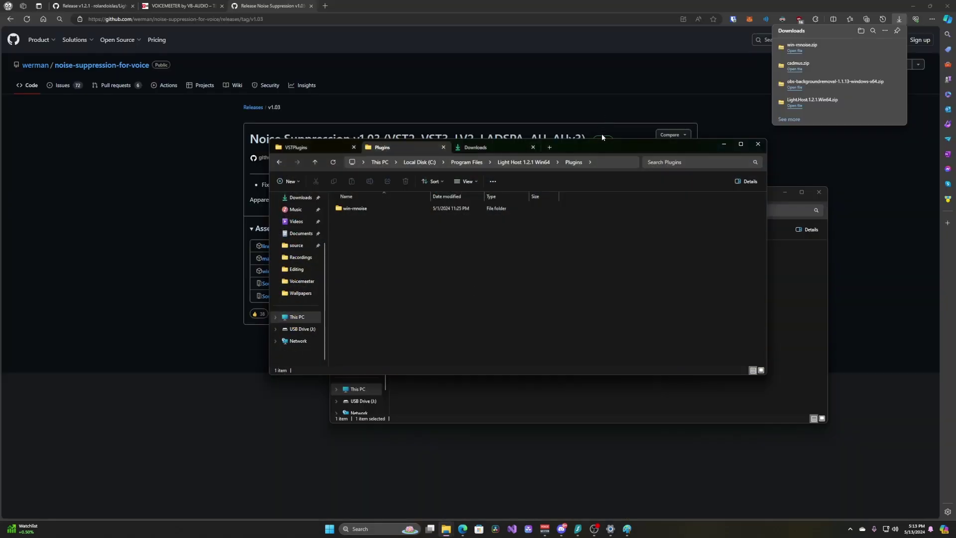
drag(601, 134, 732, 286)
drag(597, 195, 412, 167)
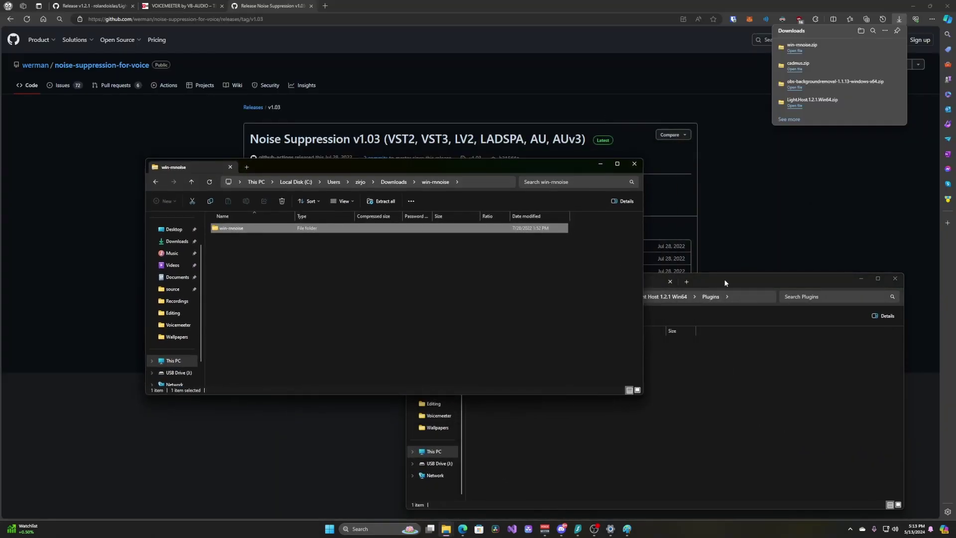
drag(724, 278, 731, 189)
Check the Plugins folder, return to Light Host 1.2.1 Win64 and launch Light Host
click(669, 207)
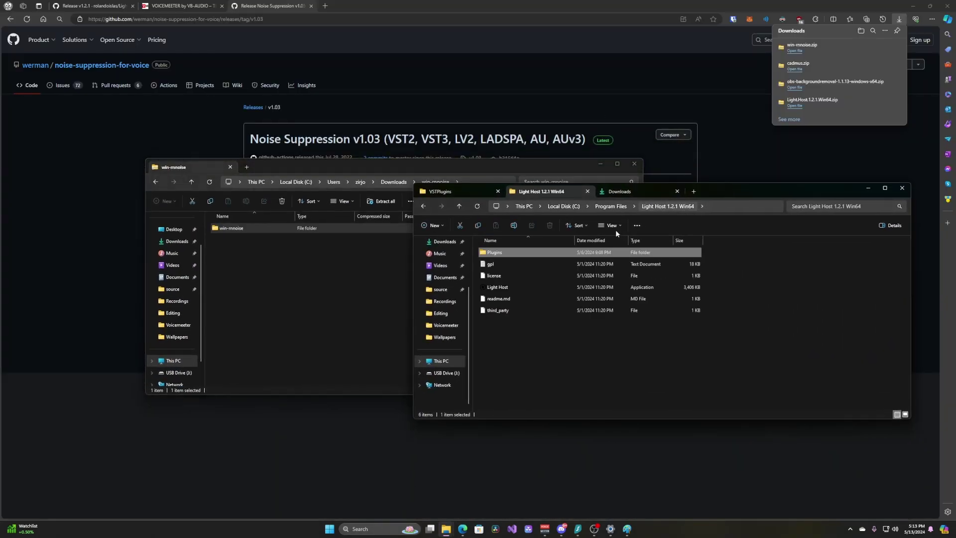
double_click(524, 253)
click(222, 233)
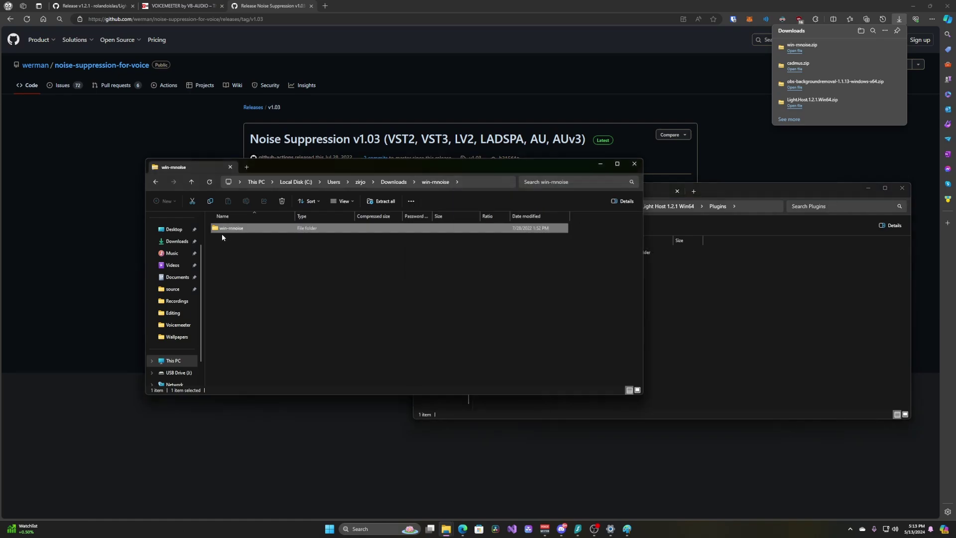
click(650, 286)
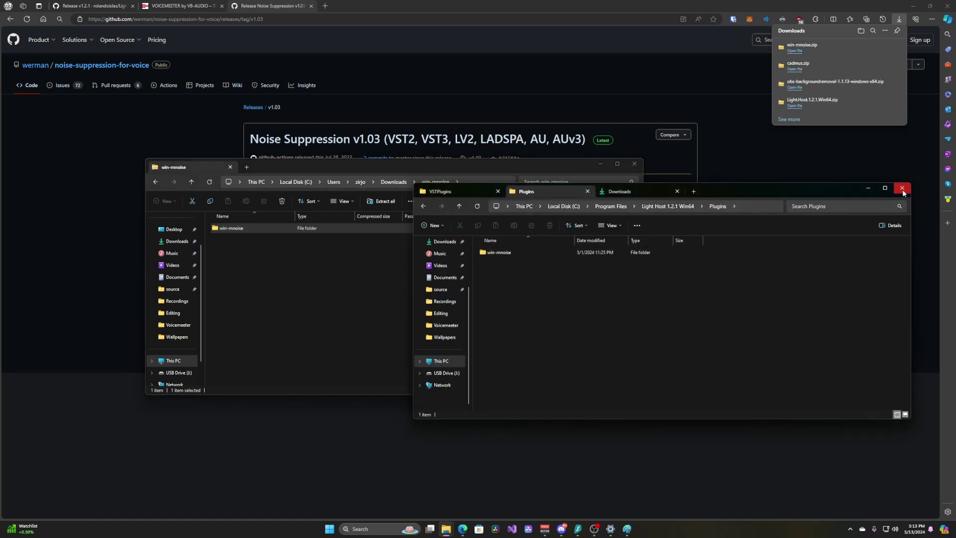
click(690, 206)
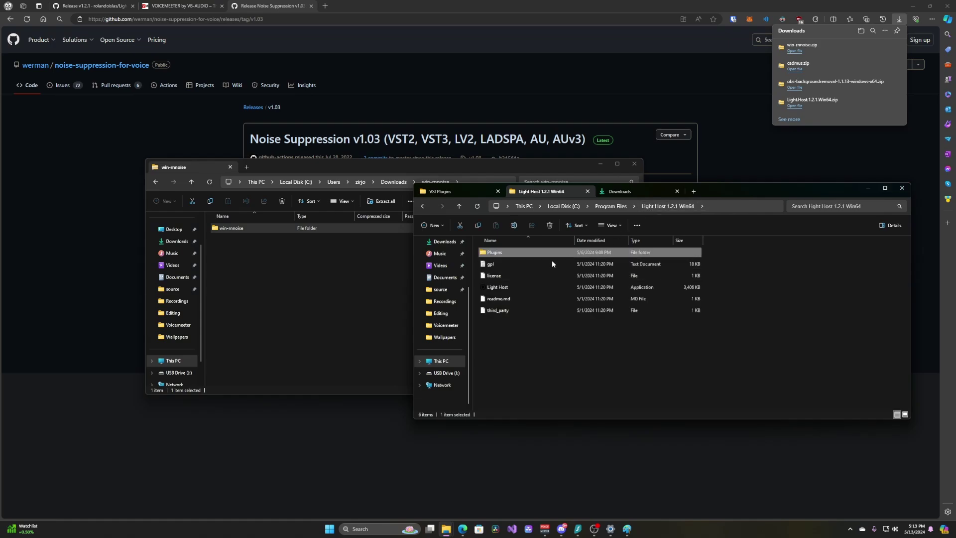
double_click(516, 290)
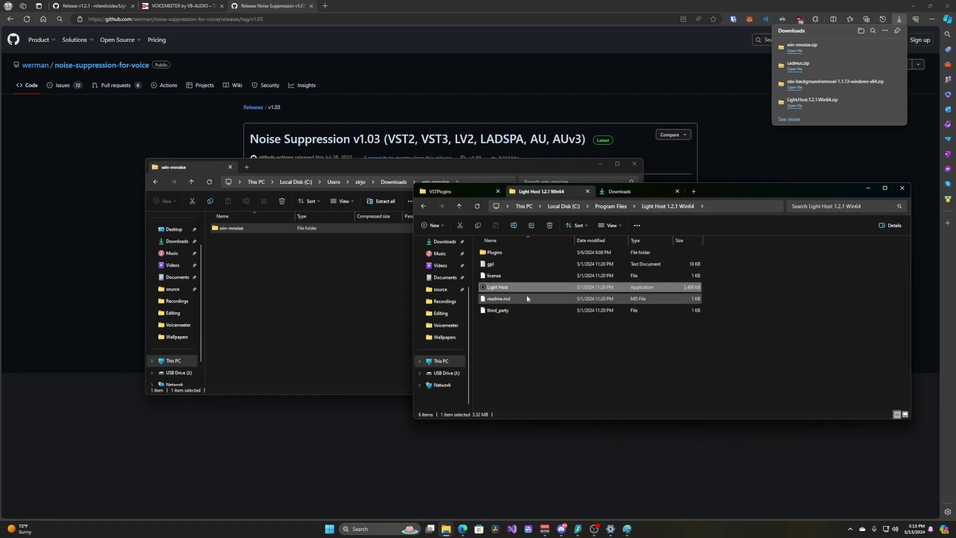
click(849, 527)
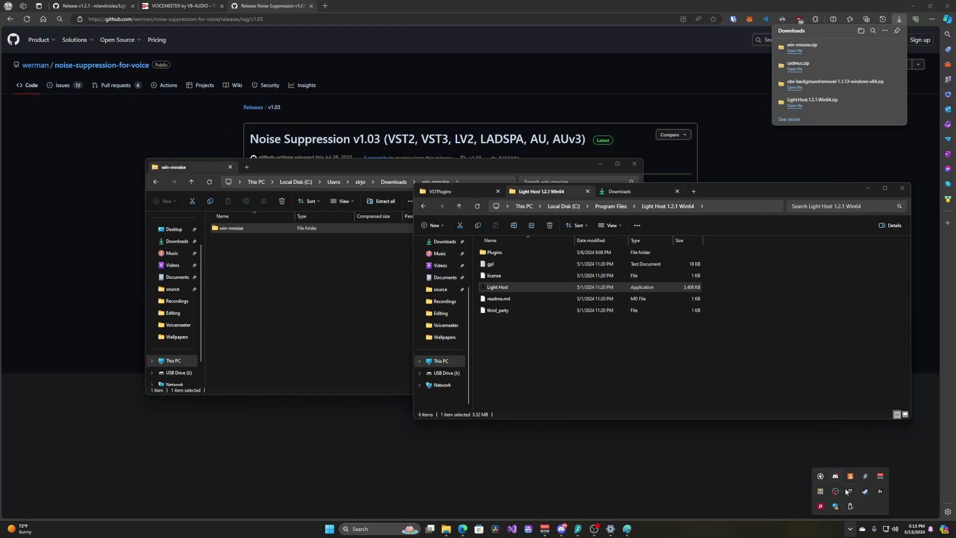
click(820, 477)
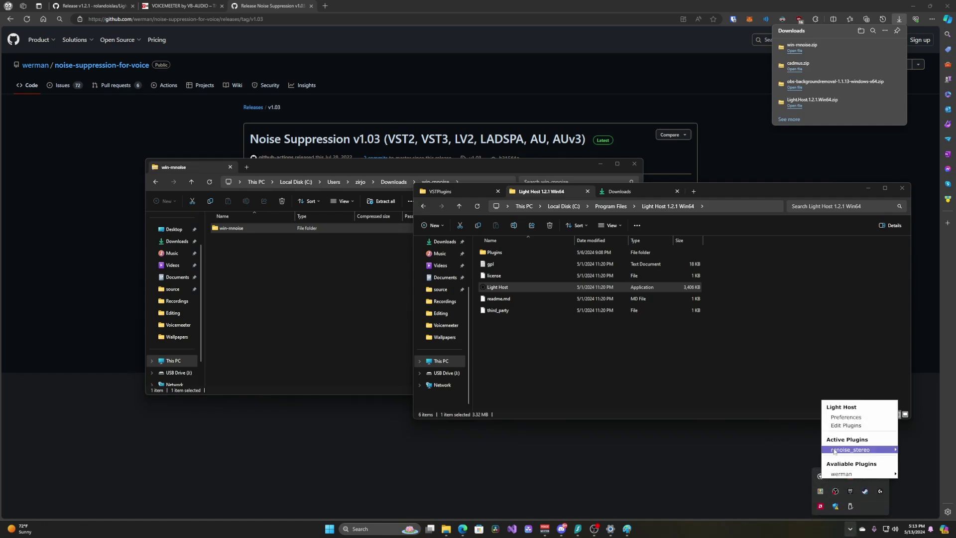
click(855, 418)
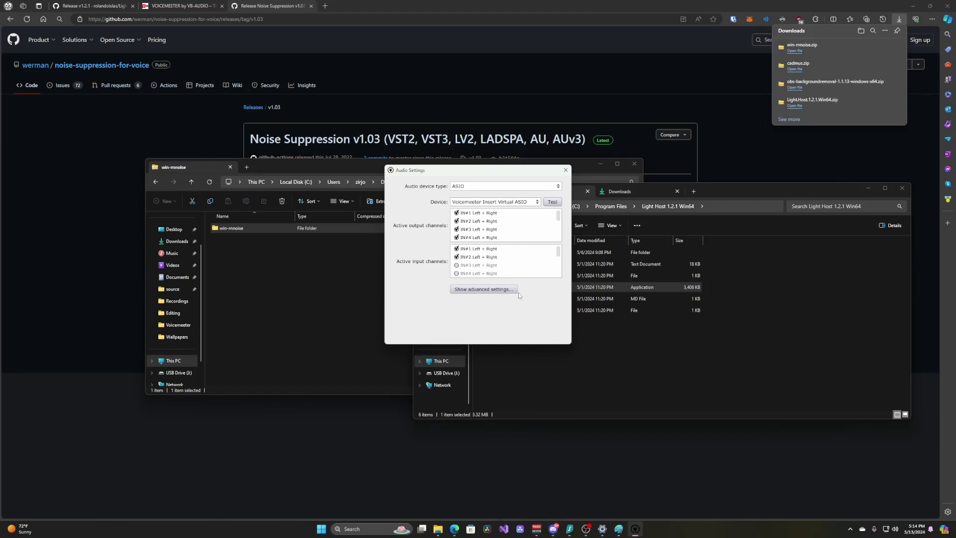
click(566, 172)
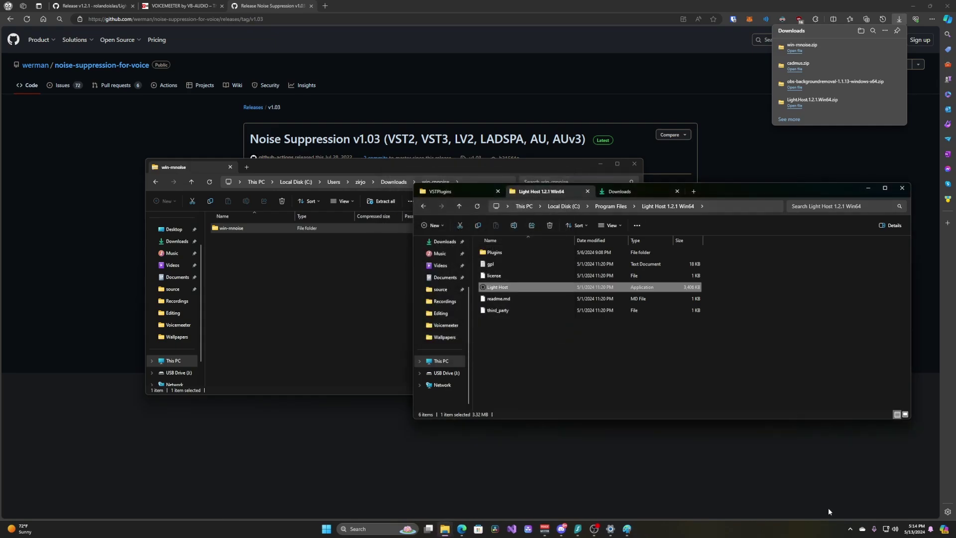
Open Light Host's available plugins list and start a VST scan, then cancel it
click(849, 529)
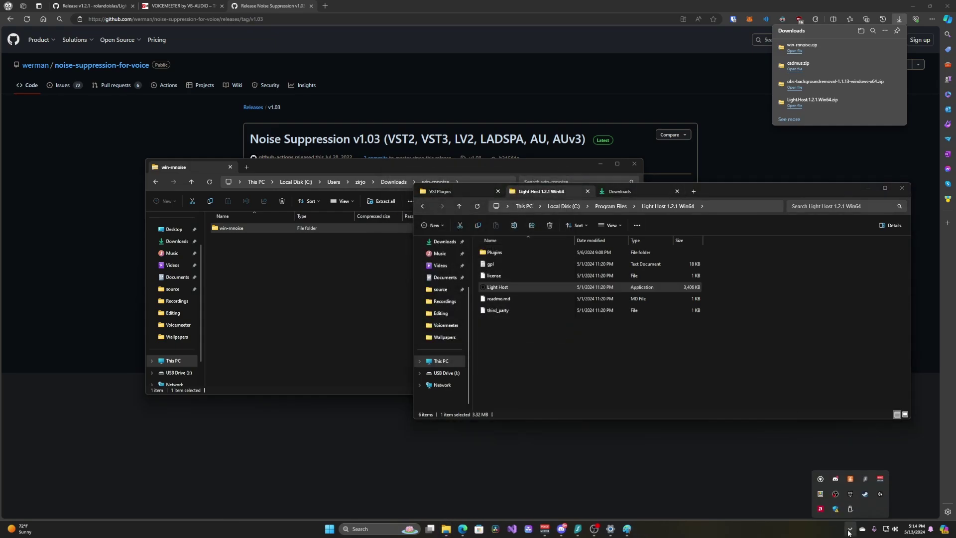
click(820, 476)
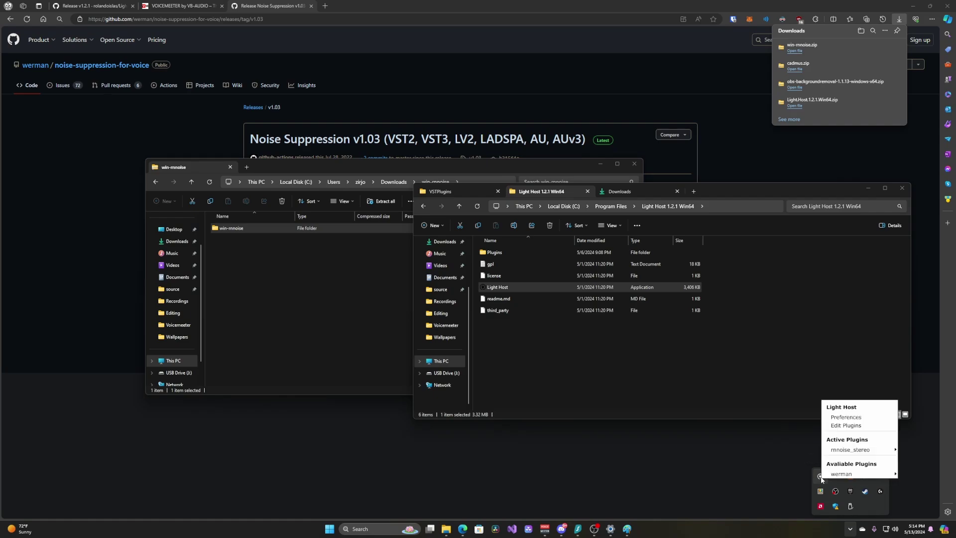
click(844, 426)
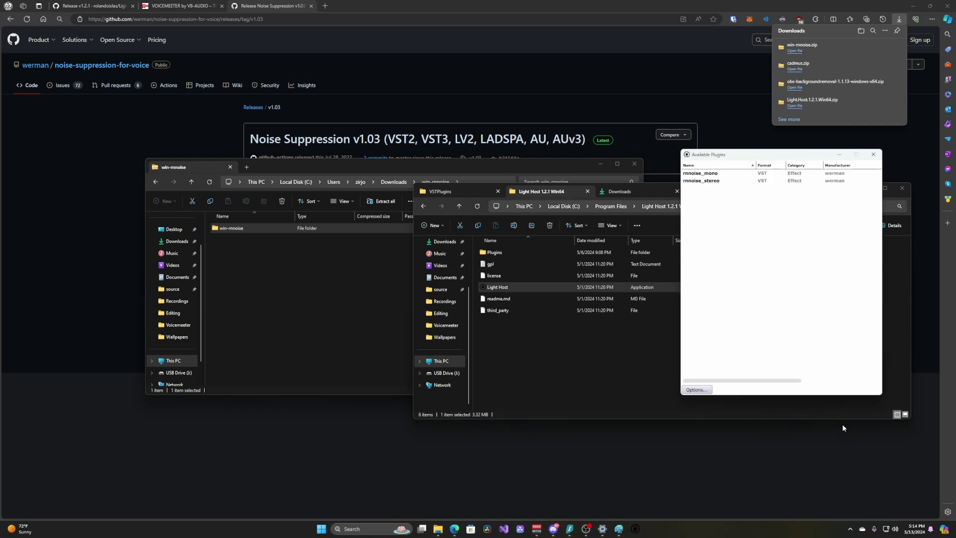
click(696, 391)
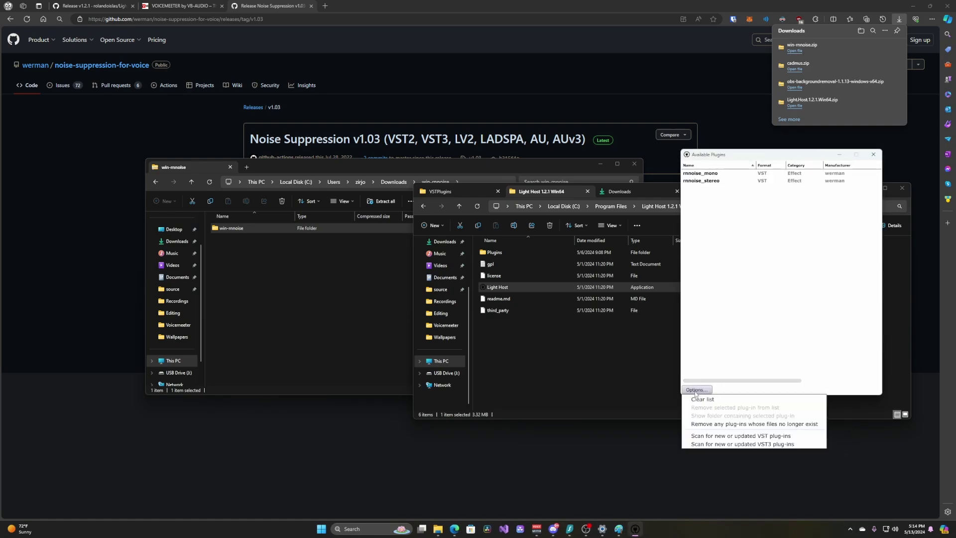
click(738, 436)
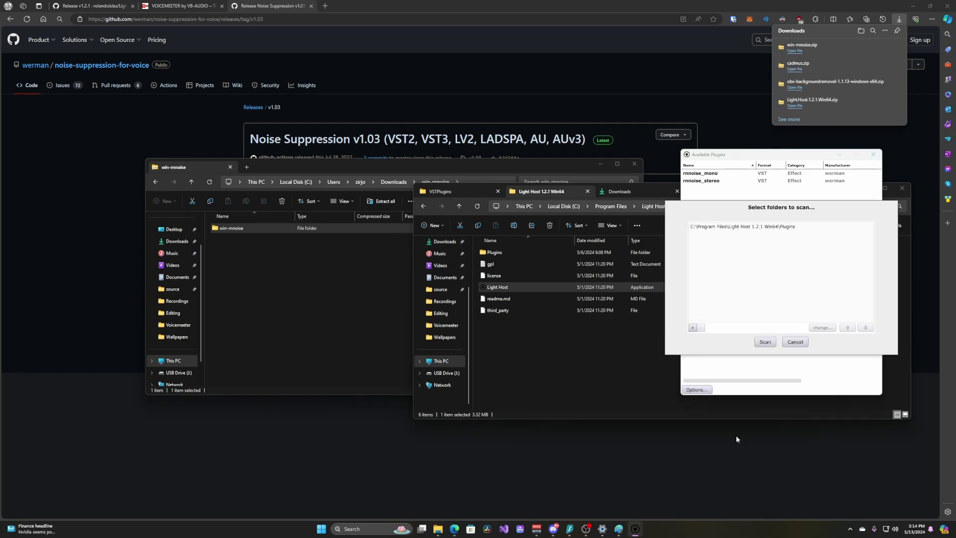
click(692, 327)
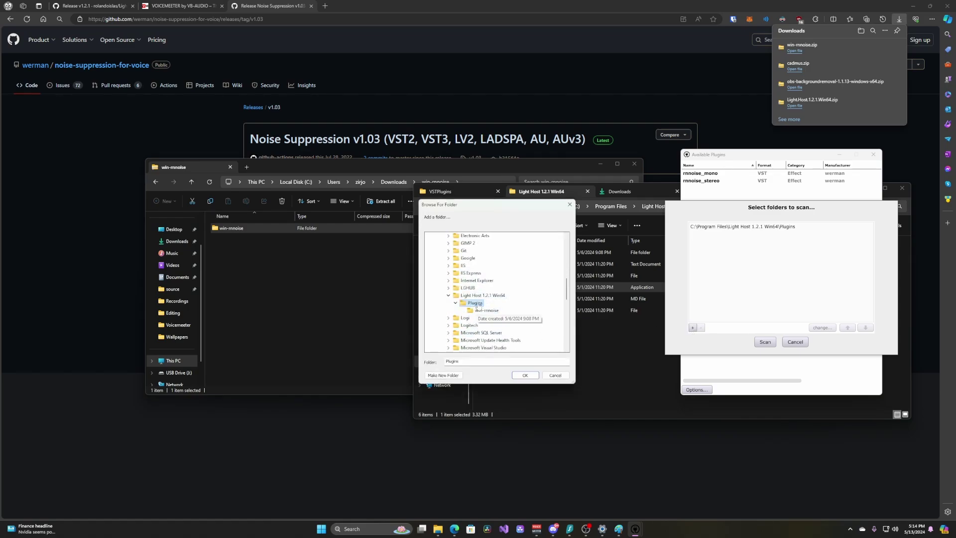
click(555, 376)
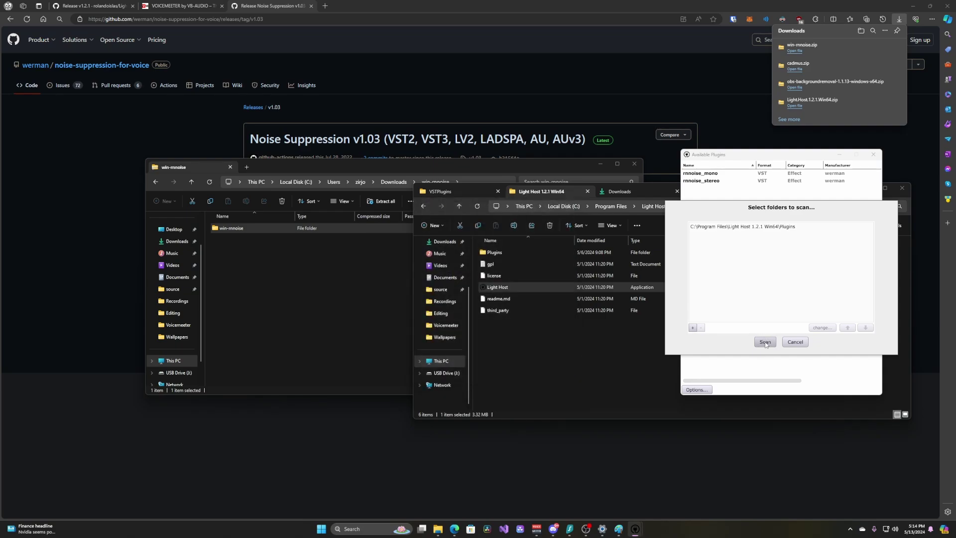
click(794, 341)
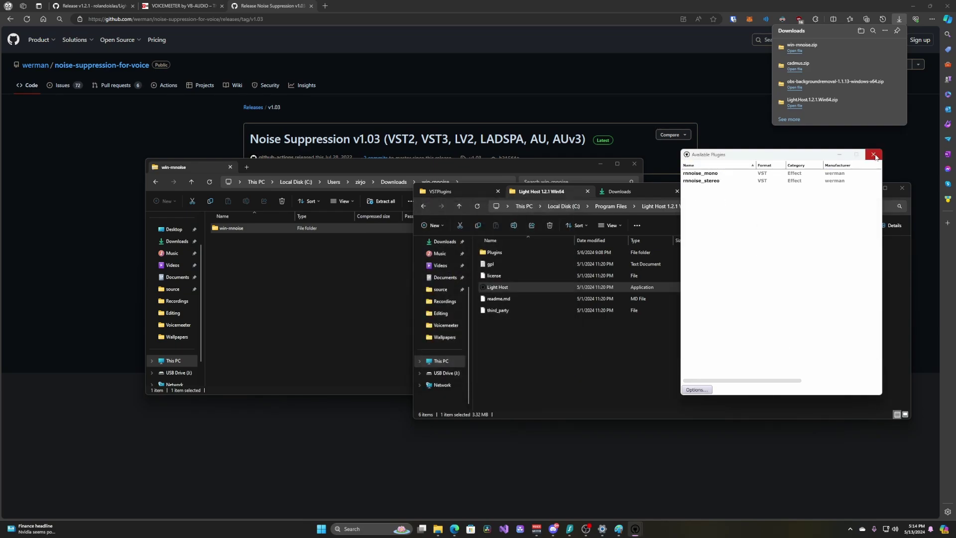
Confirm in Light Host's tray menu that rnnoise_stereo is among the active plugins
click(850, 529)
click(820, 478)
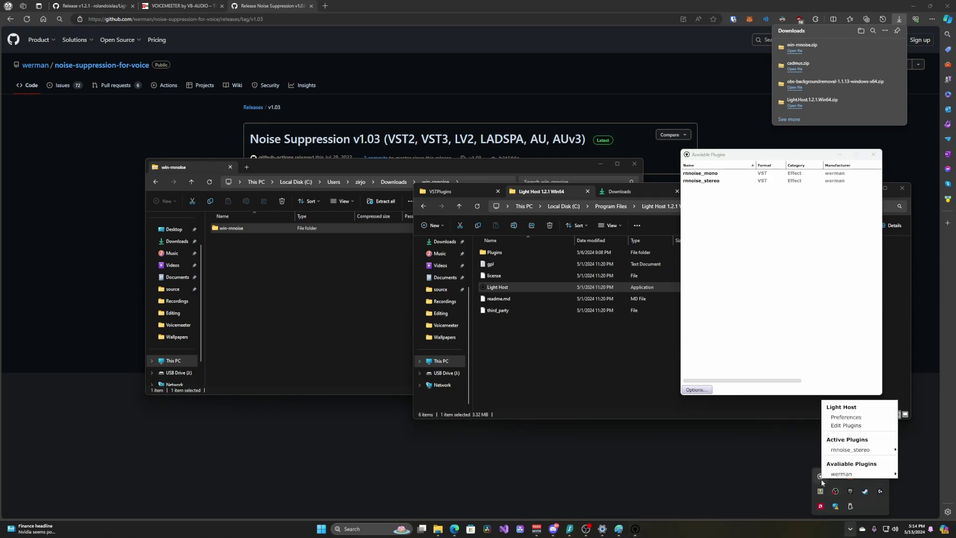
mouse_move(830, 475)
mouse_move(851, 451)
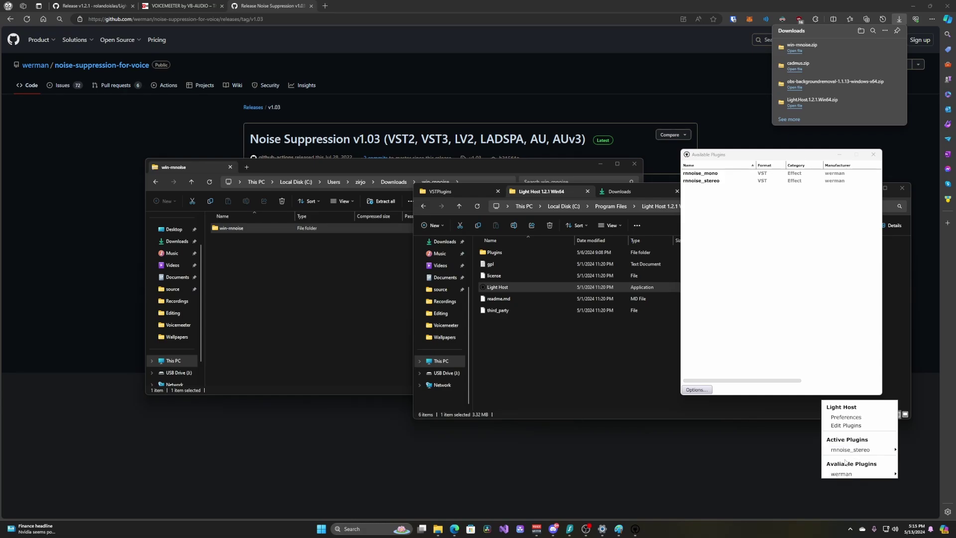
click(536, 529)
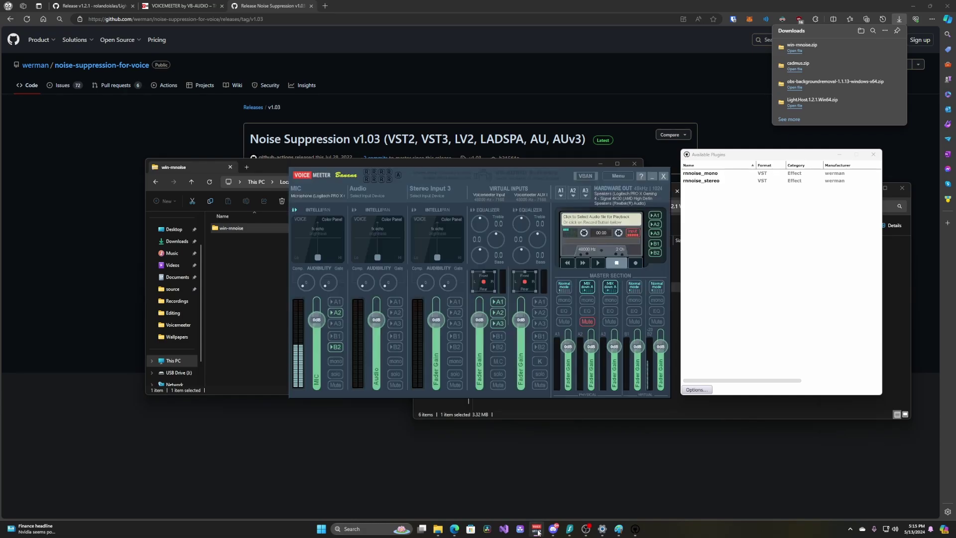
Close Available Plugins and switch on the in1 Left and Right patch inserts in System Settings
click(765, 293)
click(879, 157)
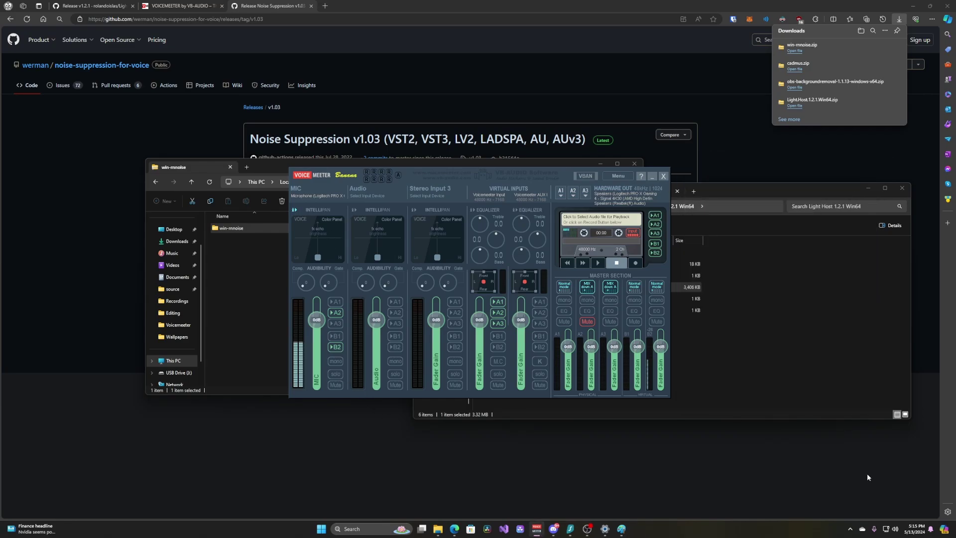
click(849, 529)
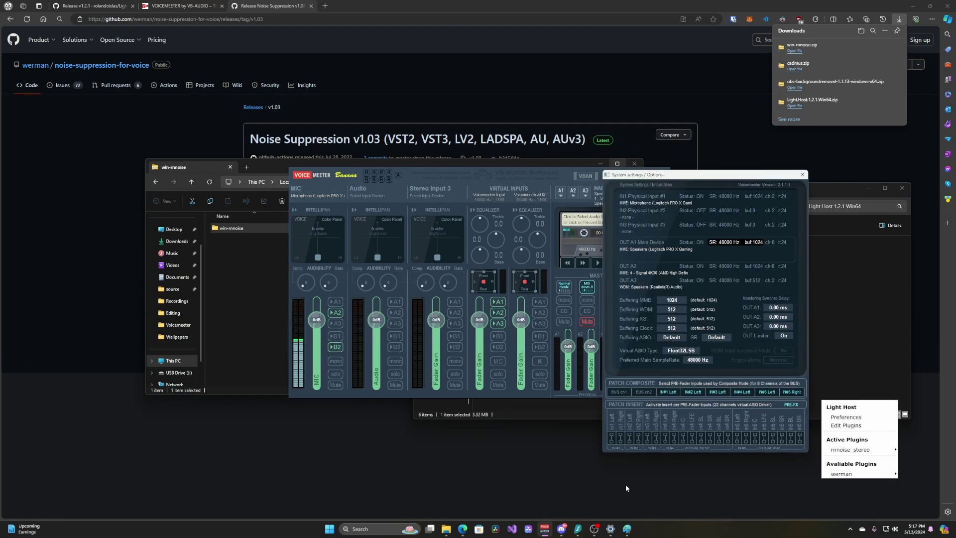
click(620, 438)
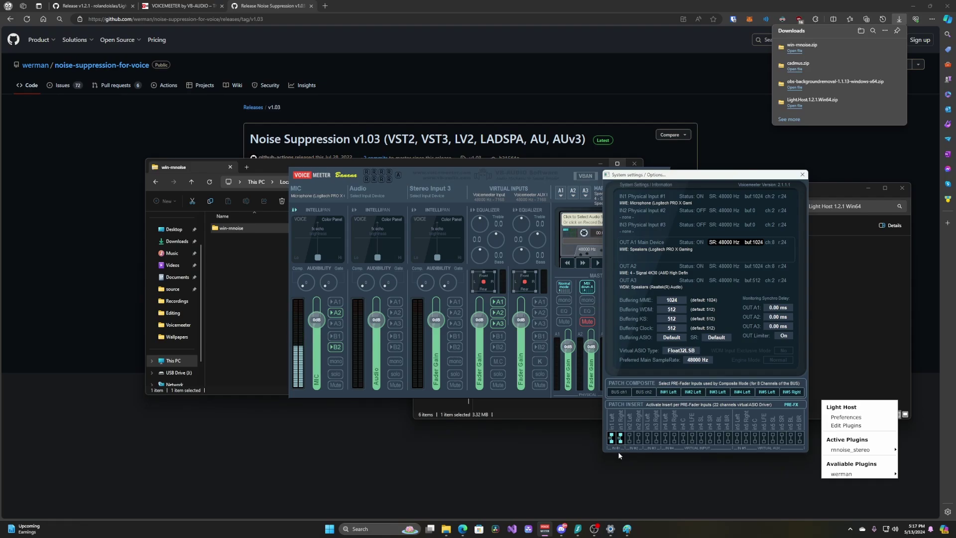